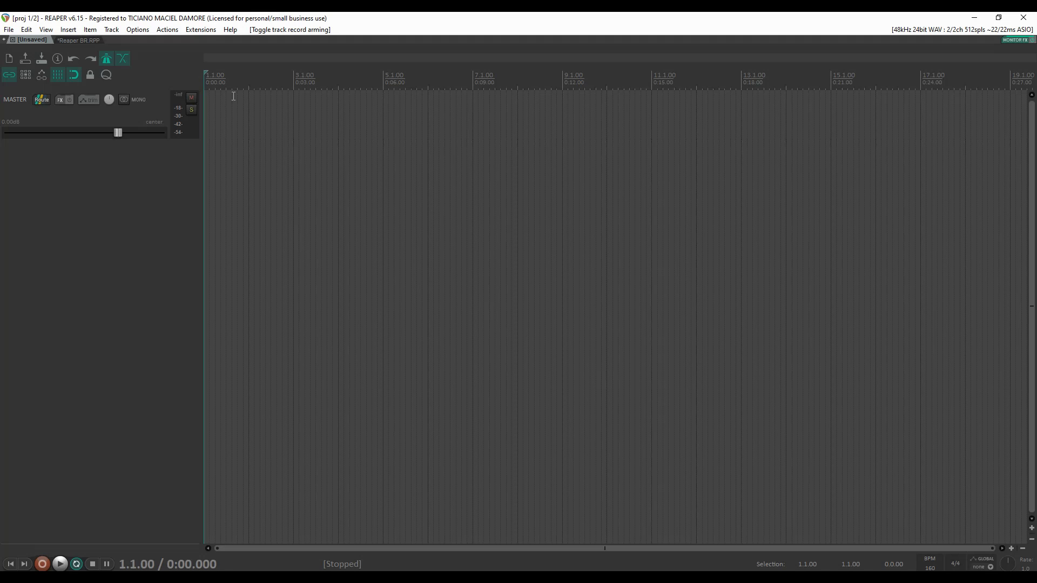
Switch the metronome off and back on, and play the project briefly to hear its click
left_click(106, 58)
left_click(107, 59)
key("space")
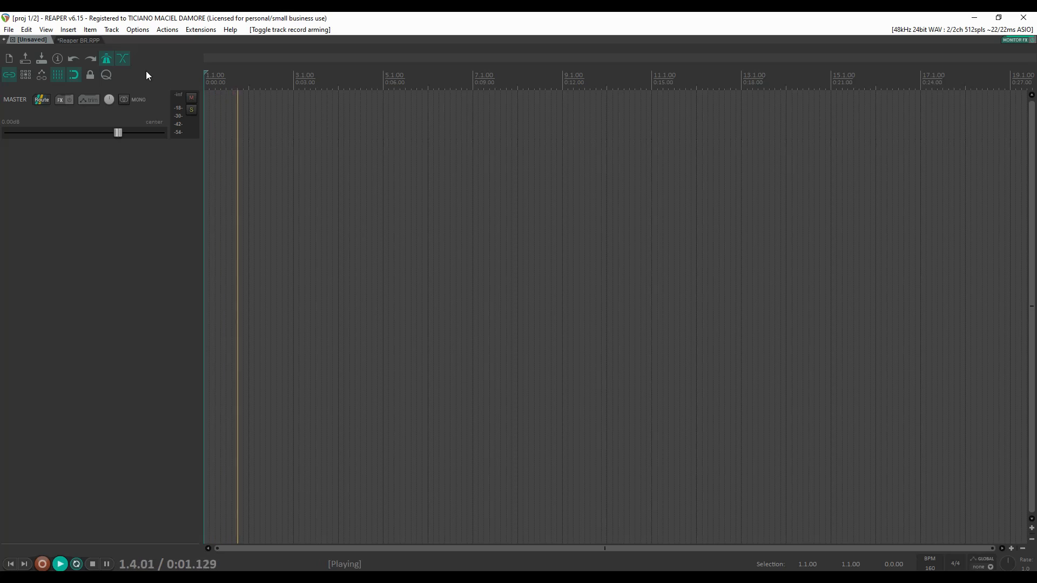
key("space")
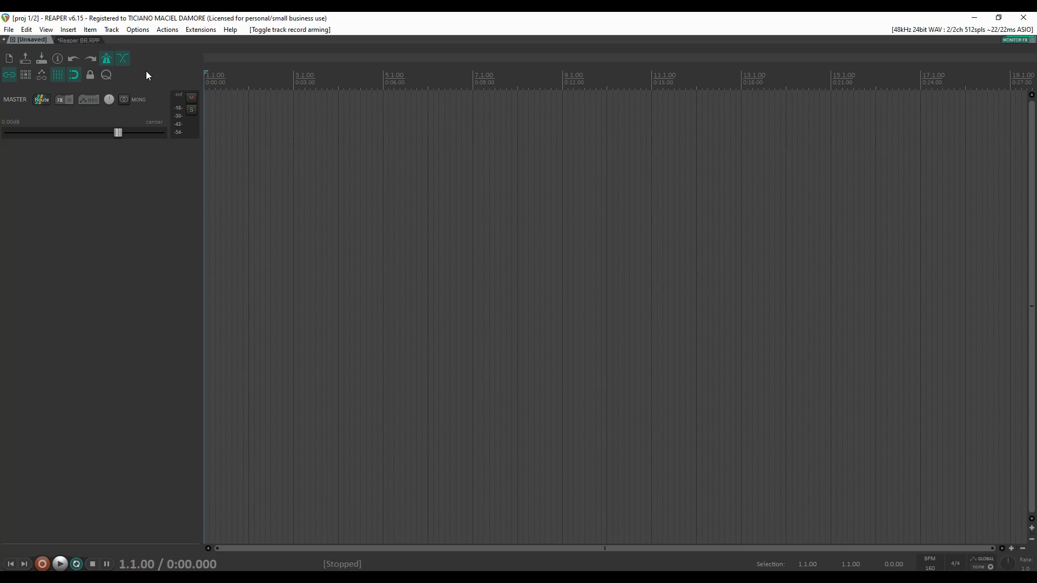
Disable the metronome and play the project briefly without the click
left_click(104, 60)
key("space")
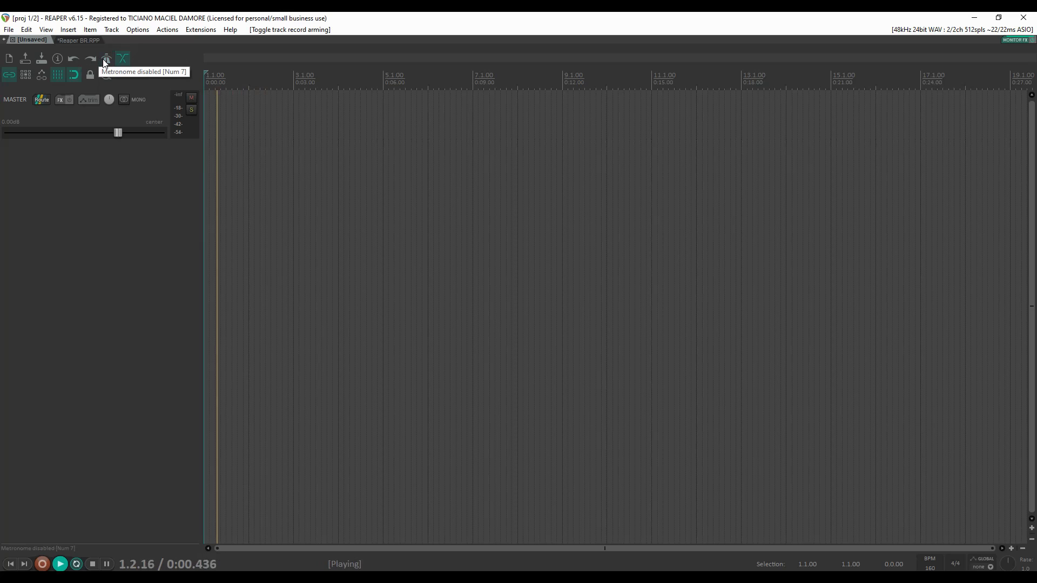
key("space")
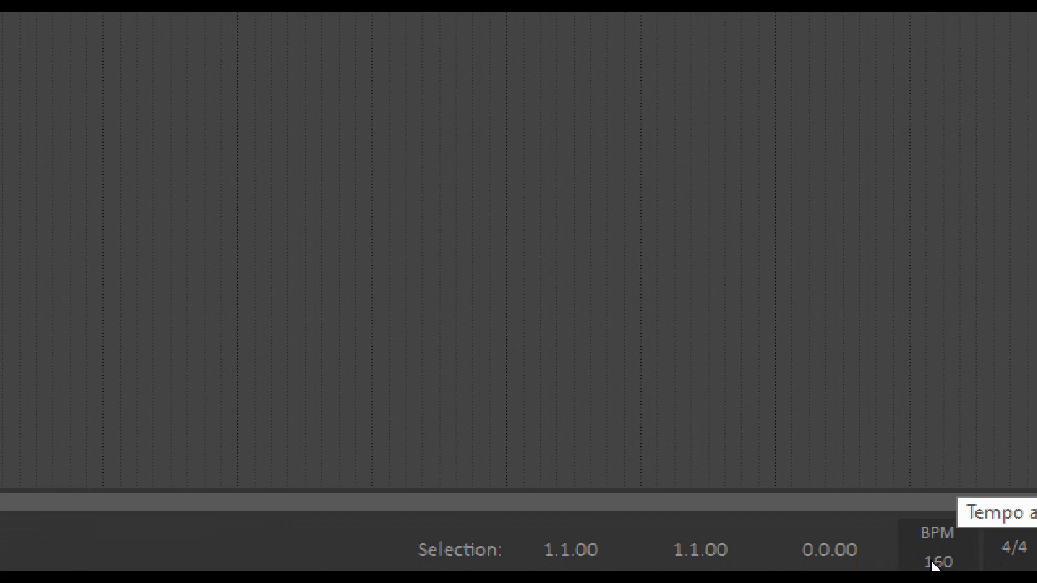
Set the project tempo to 120 BPM
left_click(933, 563)
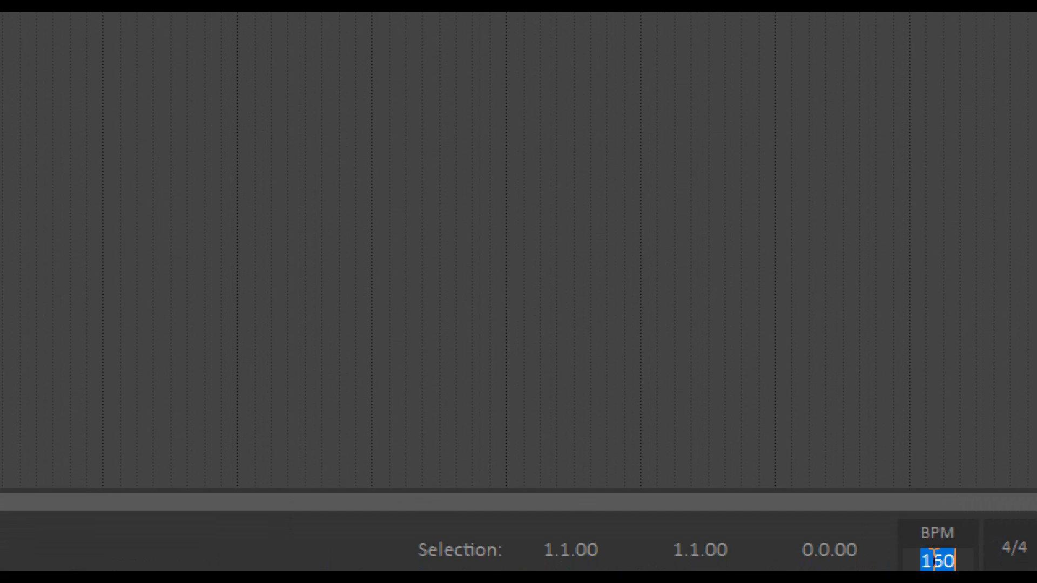
type("120")
key("Return")
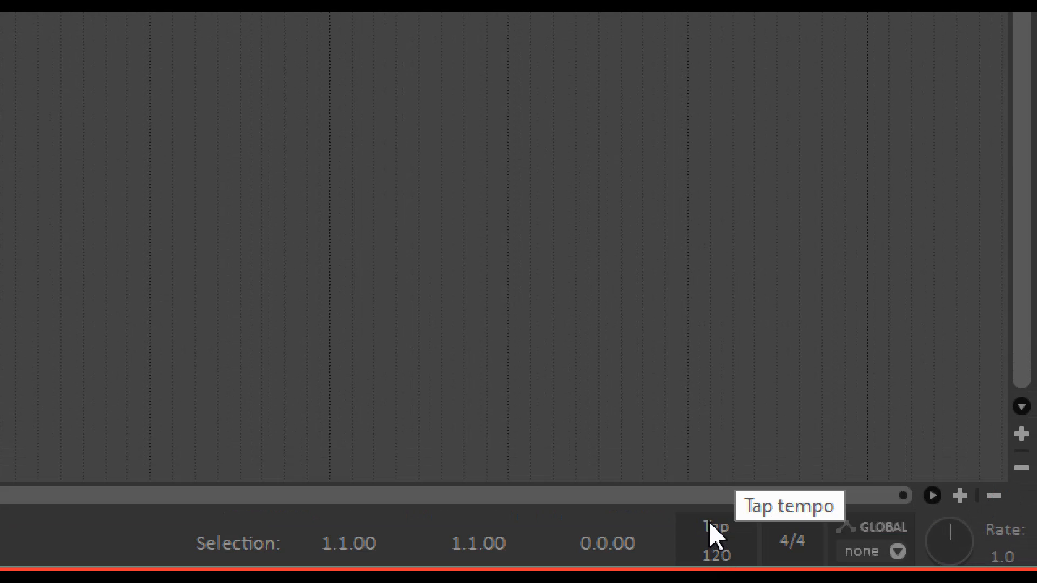
Tap in a project tempo of 94 BPM and play the project briefly to hear it
left_click(709, 522)
left_click(708, 522)
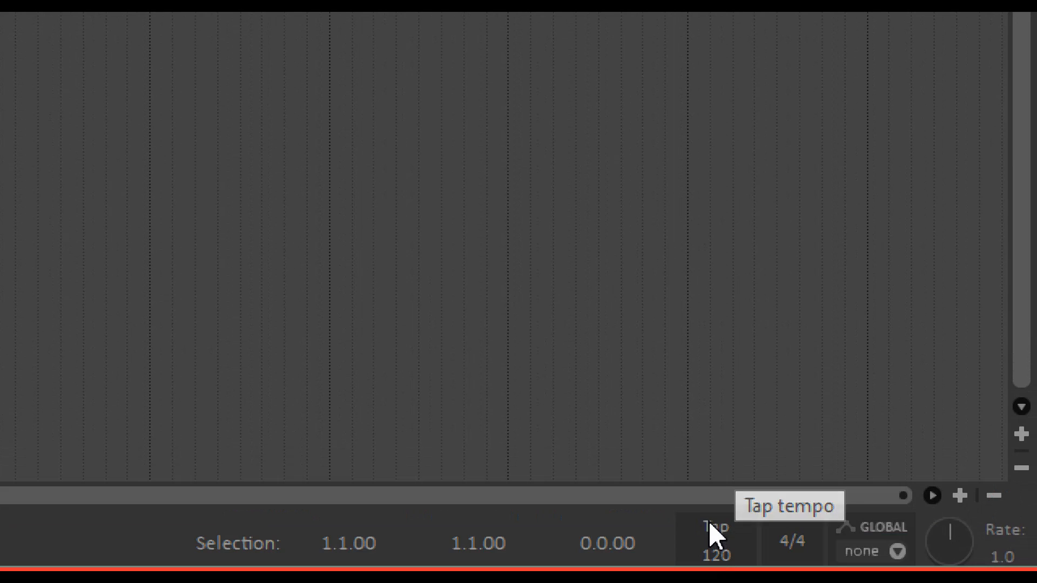
left_click(710, 522)
left_click(710, 522)
left_click(710, 521)
left_click(709, 522)
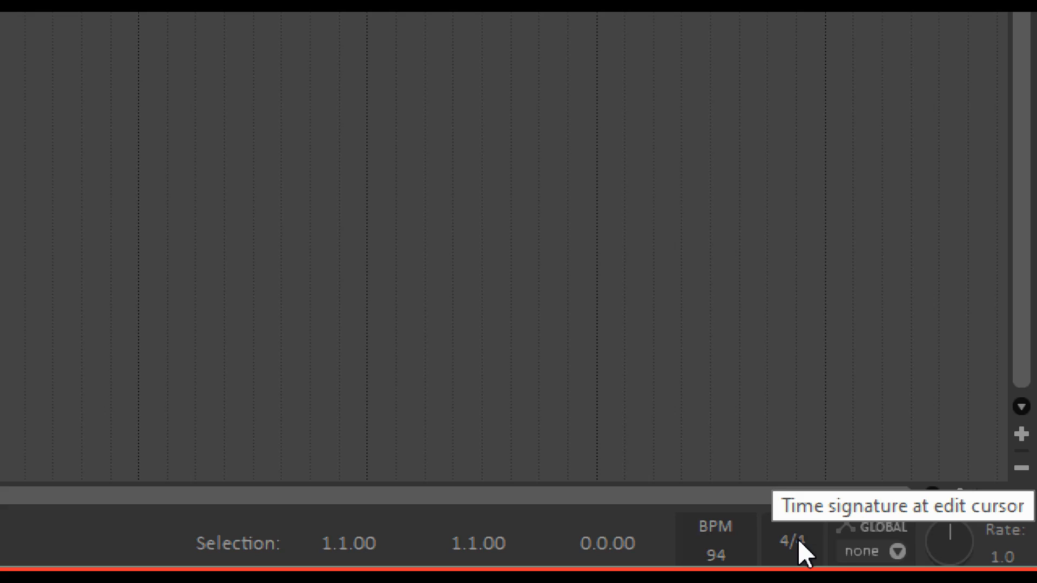
key("space")
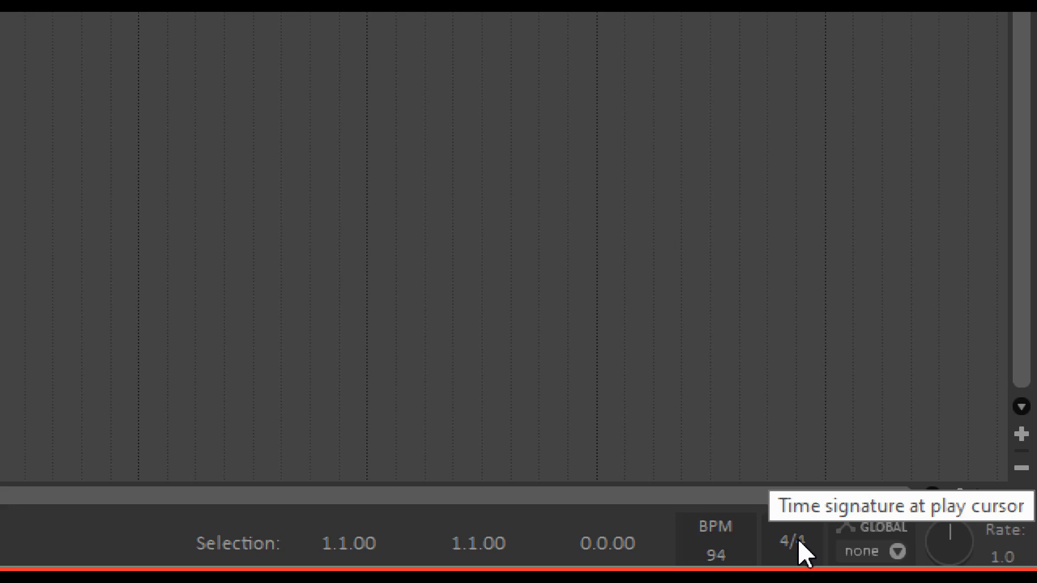
key("space")
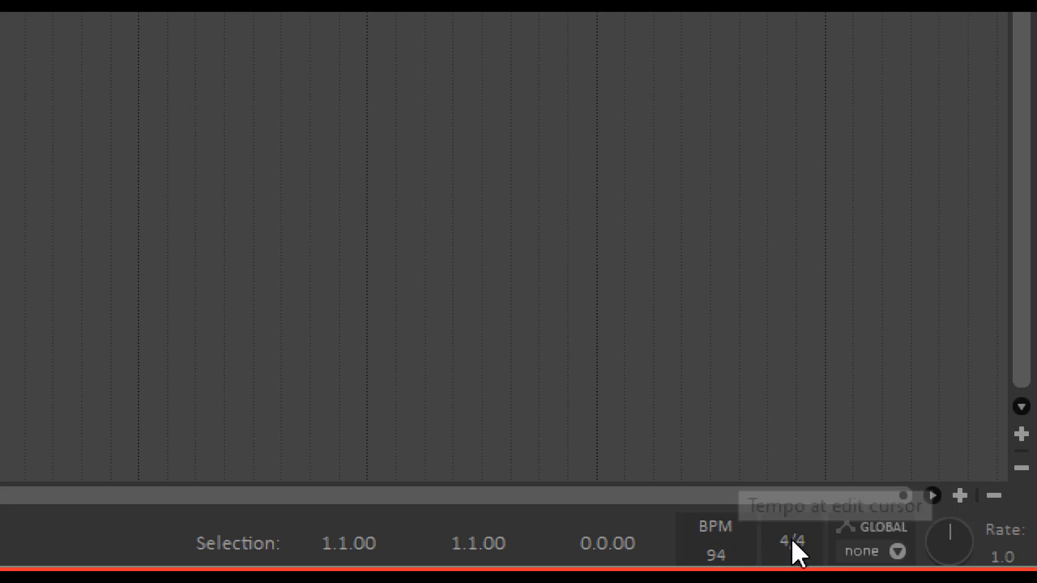
Set the project time signature to 3/4
double_click(781, 537)
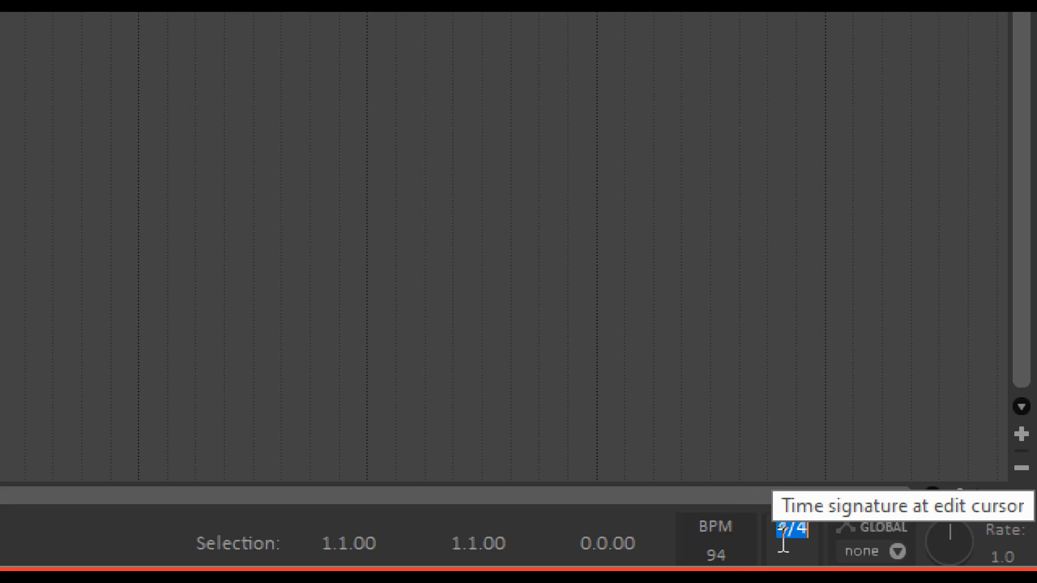
type("3/4")
key("Return")
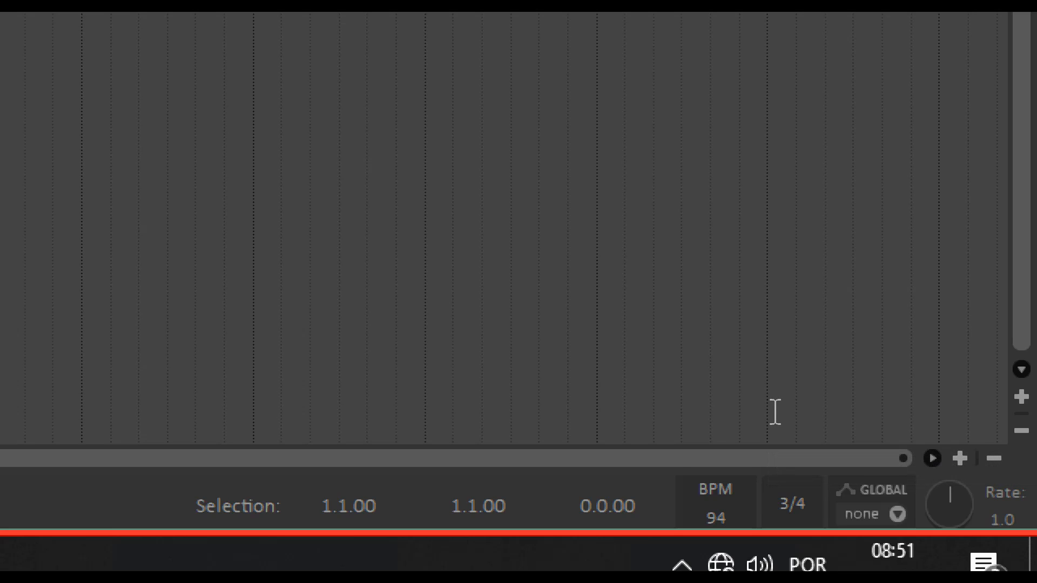
Set the project tempo to 120 BPM and the time signature to 4/4
double_click(710, 514)
type("120")
key("Return")
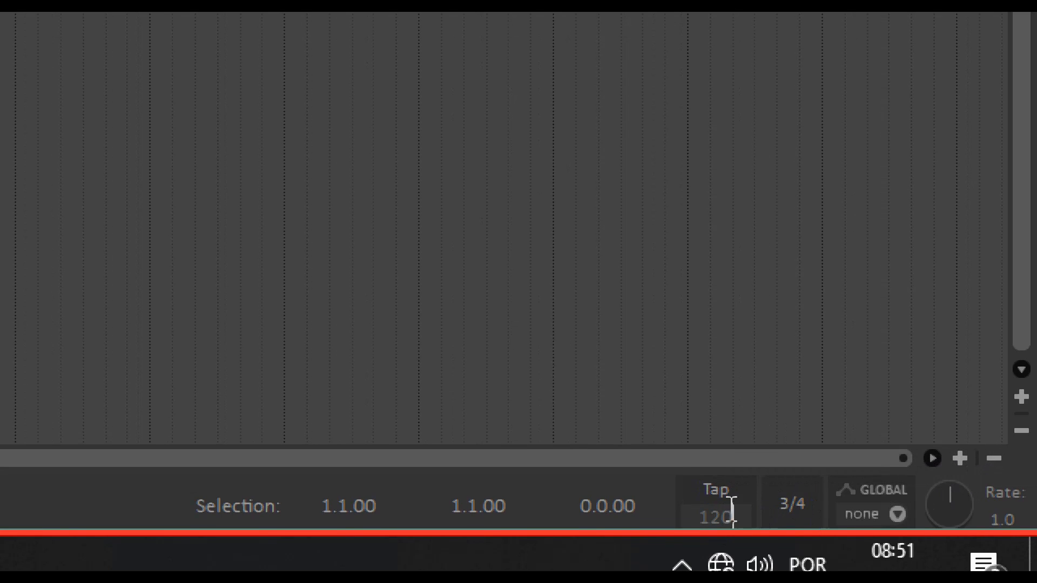
double_click(793, 503)
type("4/4")
key("Return")
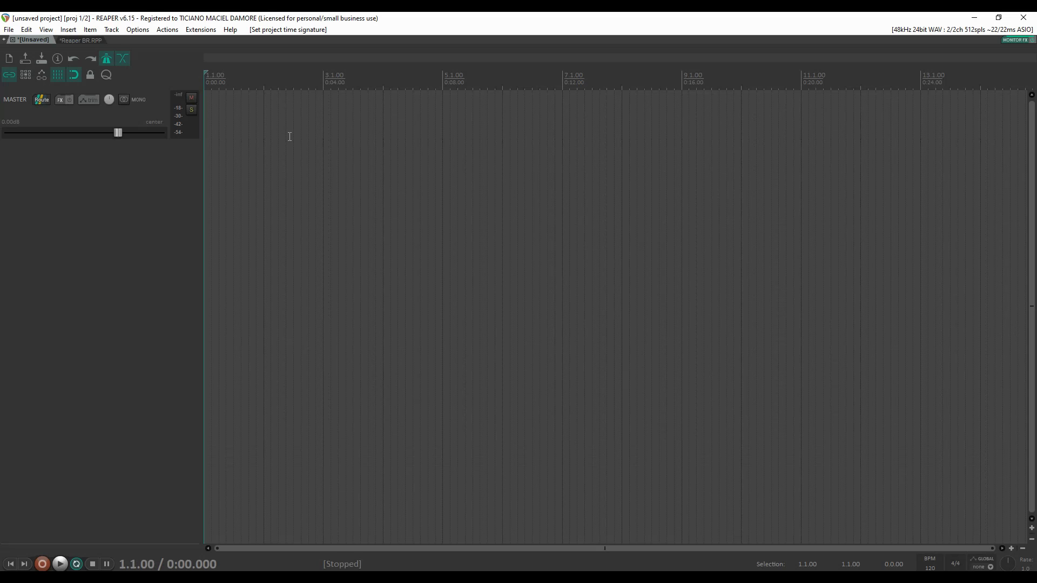
Open the metronome and pre-roll settings and switch Enable metronome off and back on
right_click(107, 60)
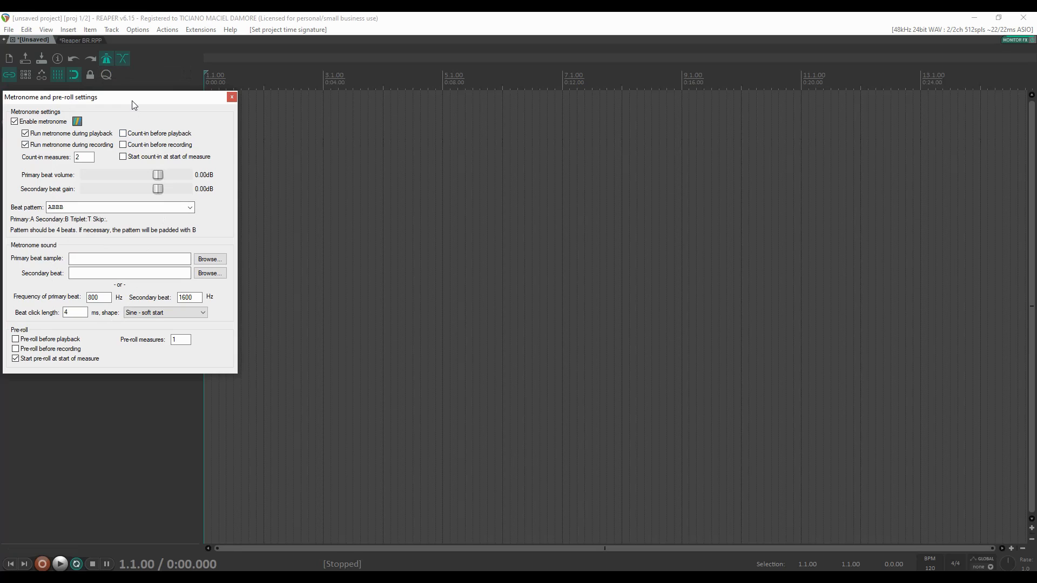
left_click(30, 124)
left_click(43, 124)
left_click(16, 122)
left_click(20, 124)
Play the project with the metronome off during playback, re-enable Run metronome during playback, and play it again
key("space")
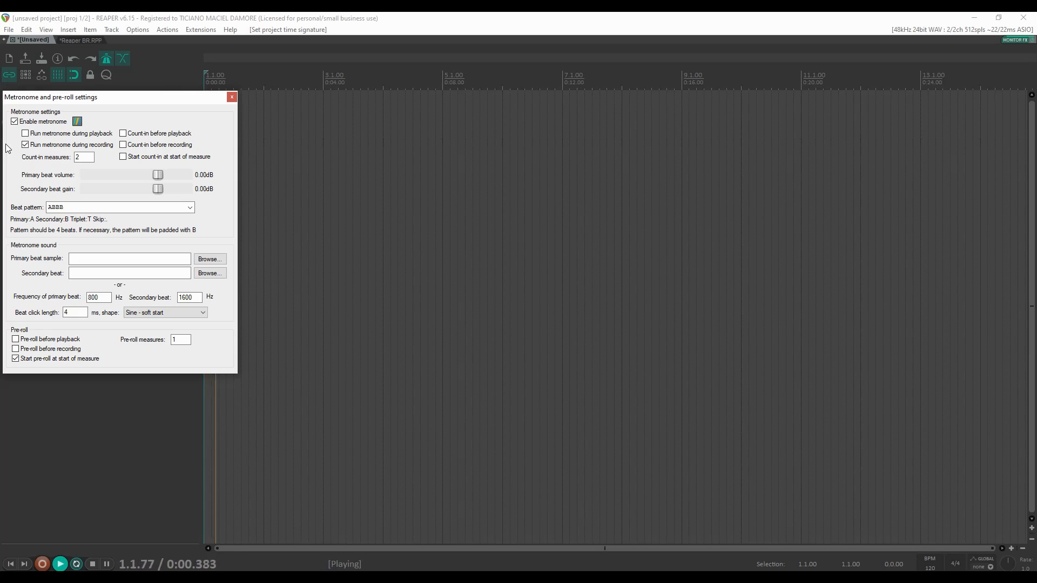
key("space")
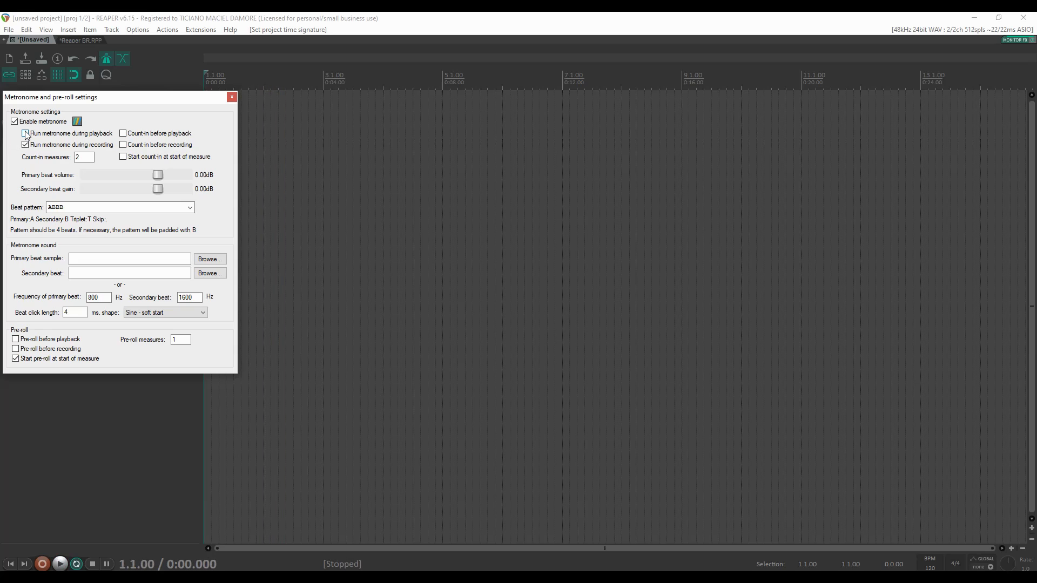
key("space")
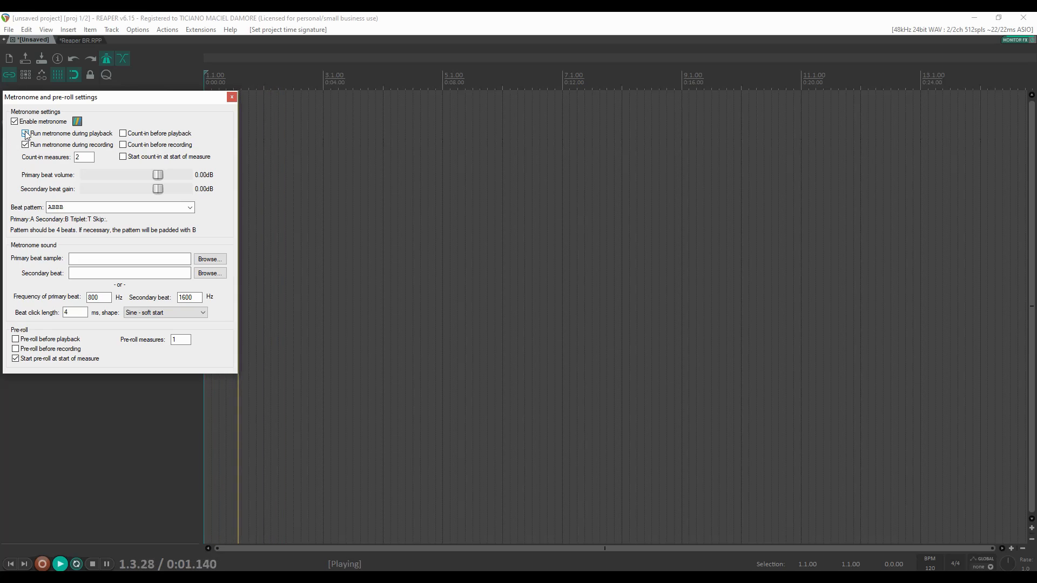
key("space")
left_click(25, 133)
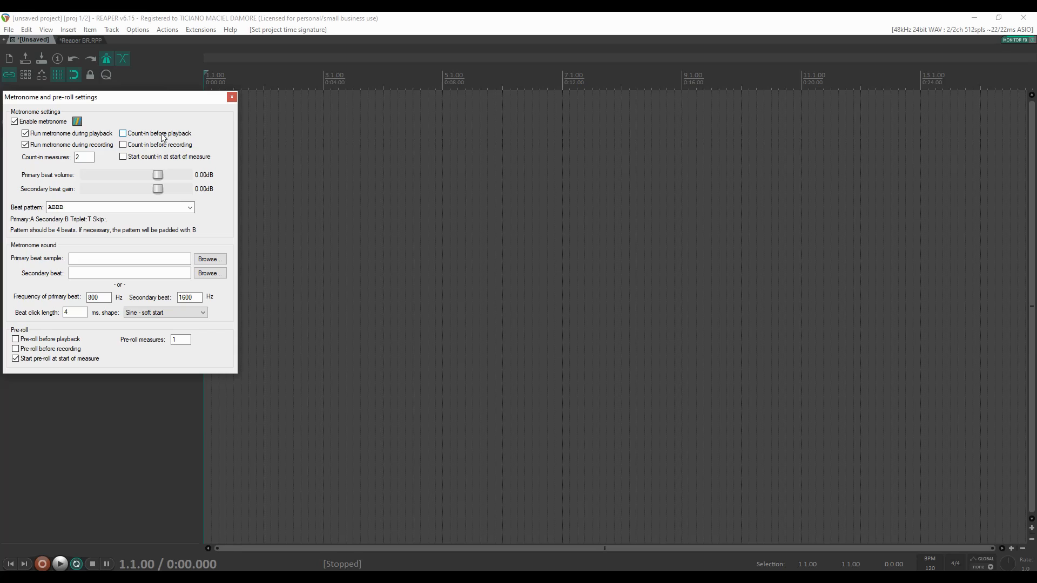
Try a 2-measure count-in before playback and turn it off, and switch Start count-in at start of measure on and off
type("2")
left_click_drag(186, 104, 233, 202)
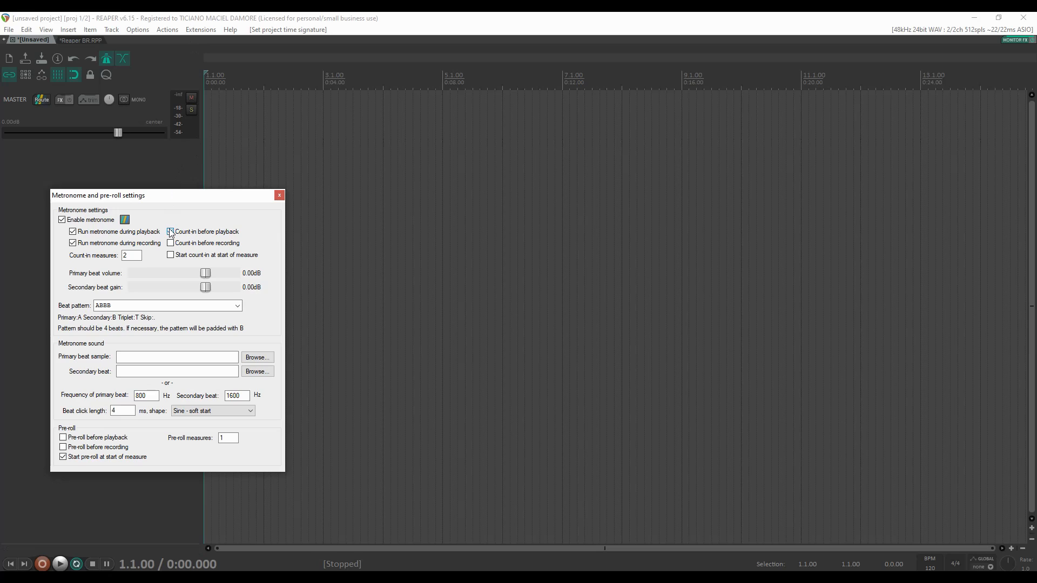
key("space")
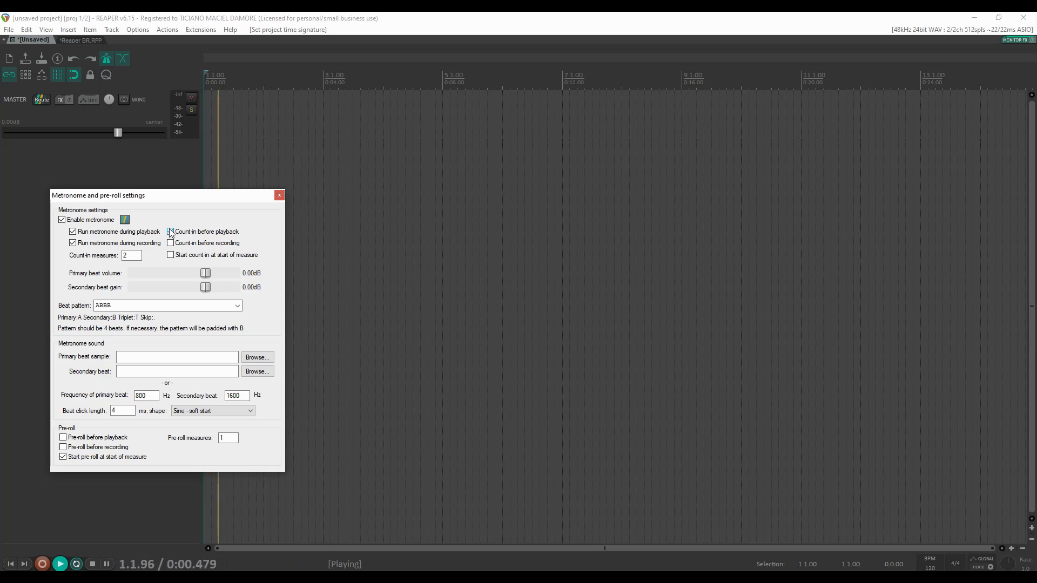
key("space")
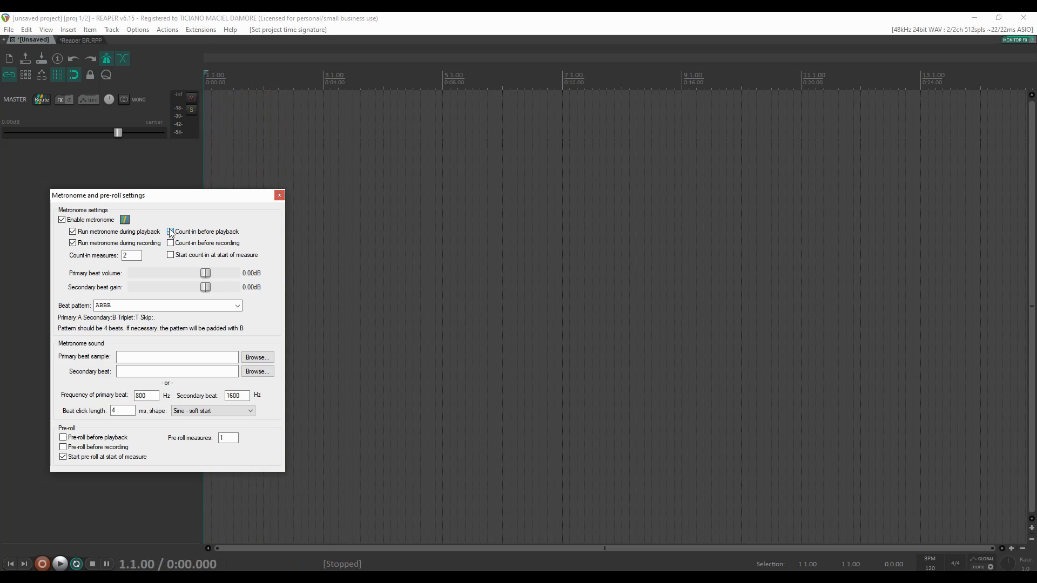
left_click(171, 232)
left_click(171, 256)
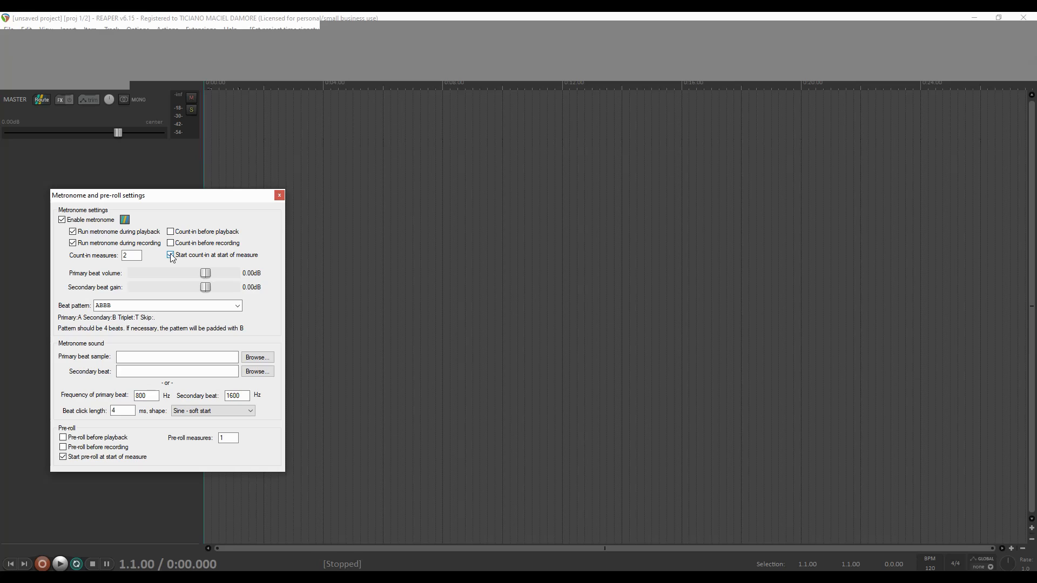
left_click(171, 255)
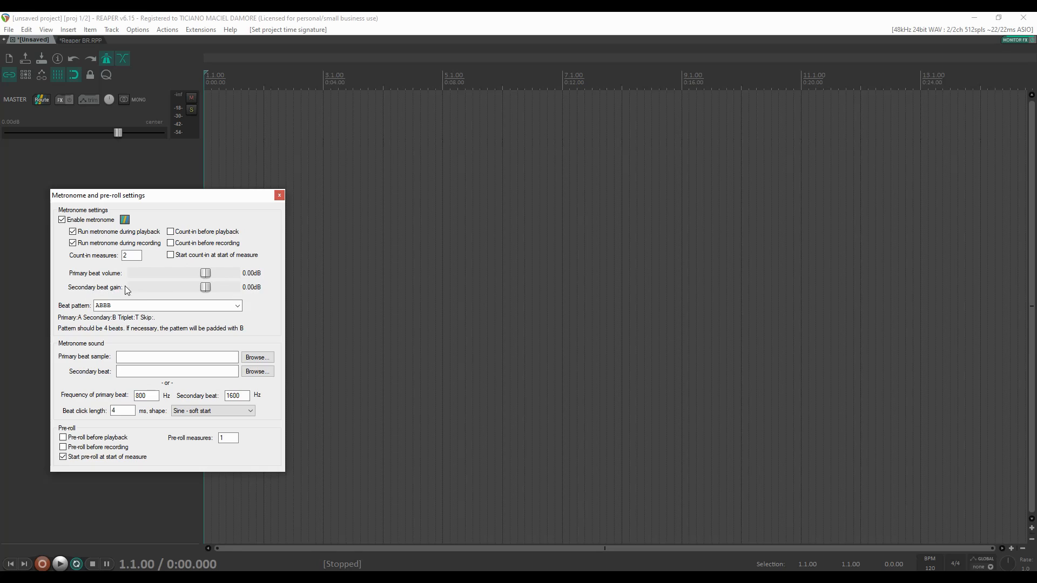
Try a primary beat volume of -22.9 dB during playback and reset it to 0.00 dB
left_click(167, 273)
key("space")
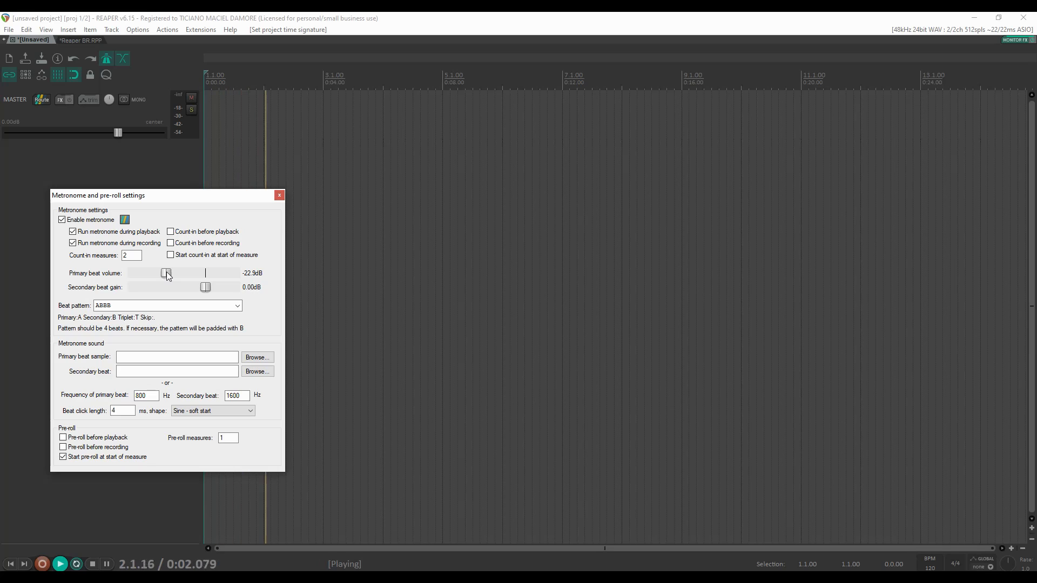
key("space")
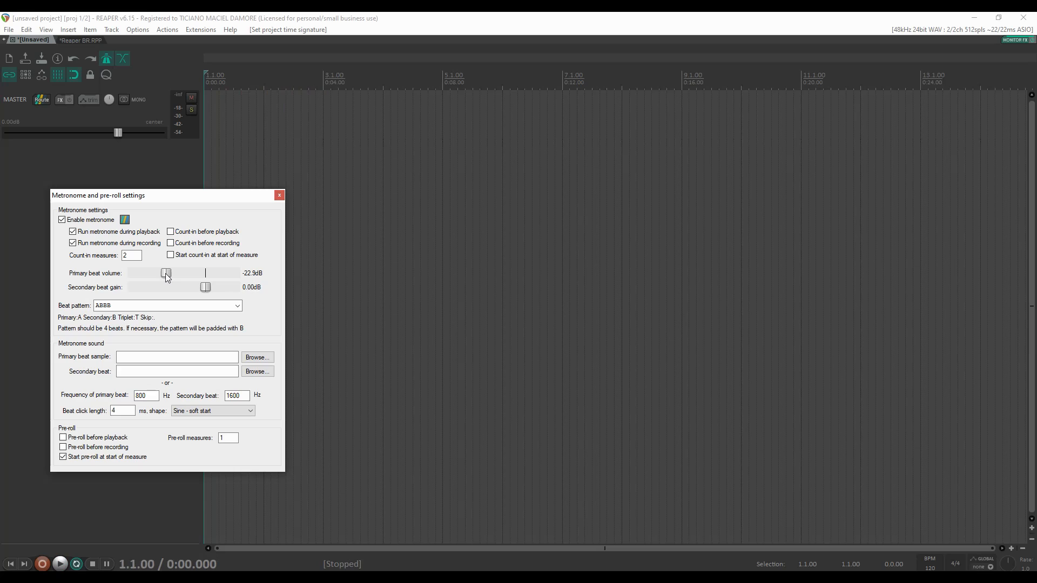
double_click(166, 273)
Change the third beat of the metronome's beat pattern to give ABAB, and play the project to hear it
double_click(110, 306)
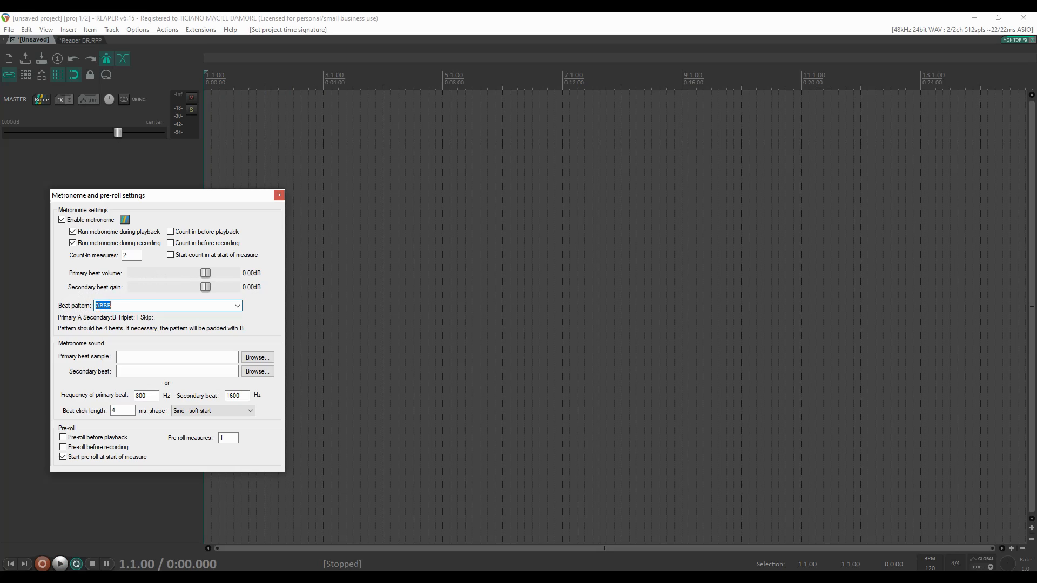
left_click(99, 308)
key("shift+Right")
type("A")
key("space")
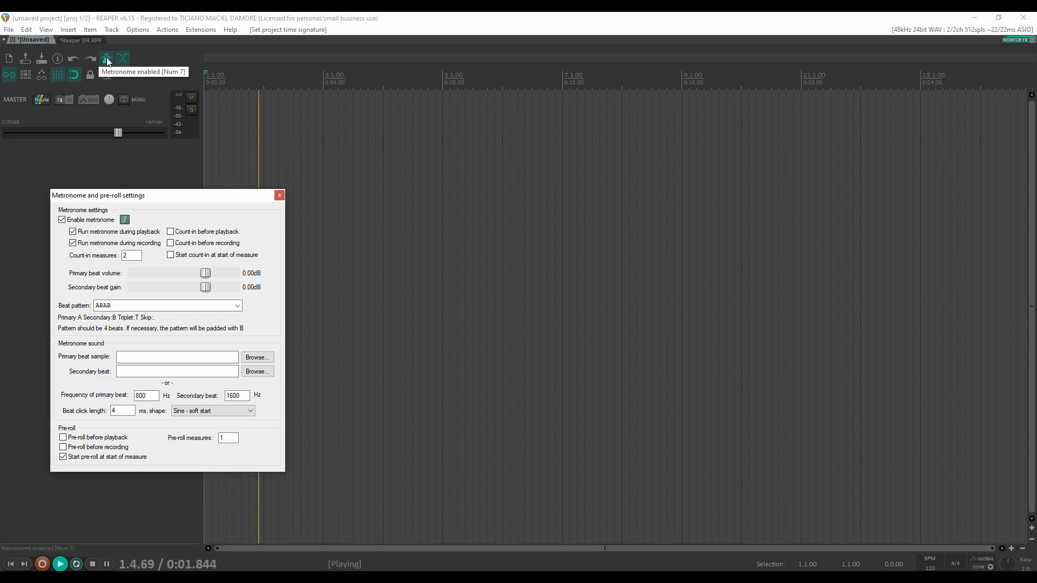
key("space")
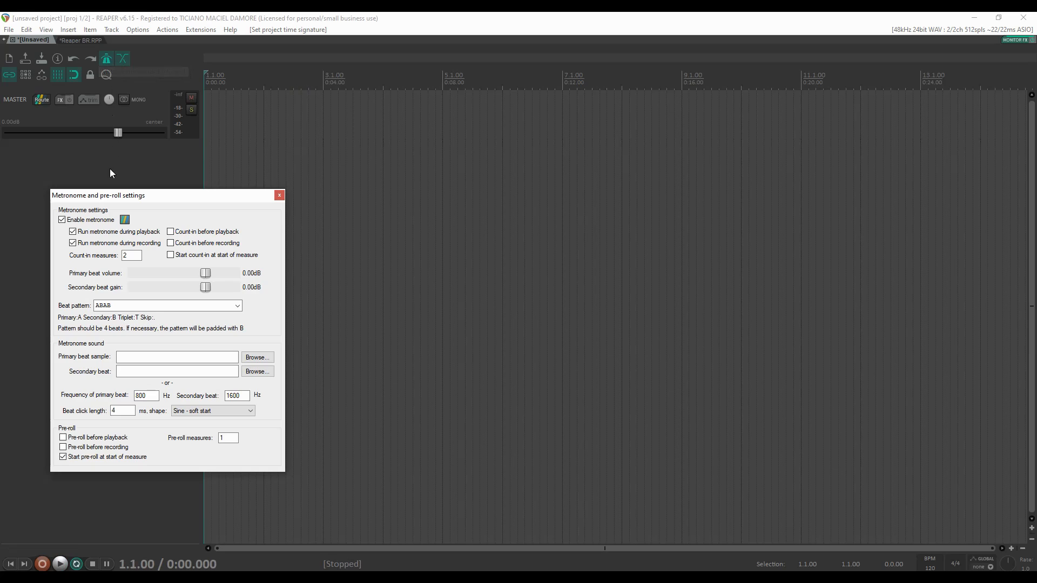
Make the second beat a triplet so the beat pattern reads ATAB, and play the project to hear it
double_click(125, 306)
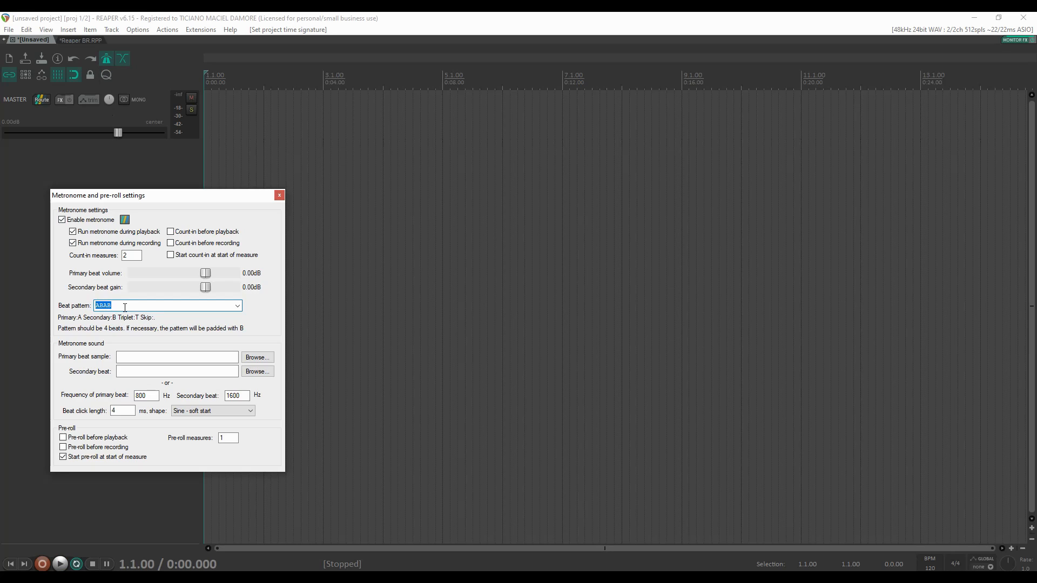
key("Left")
key("shift+Right")
key("space")
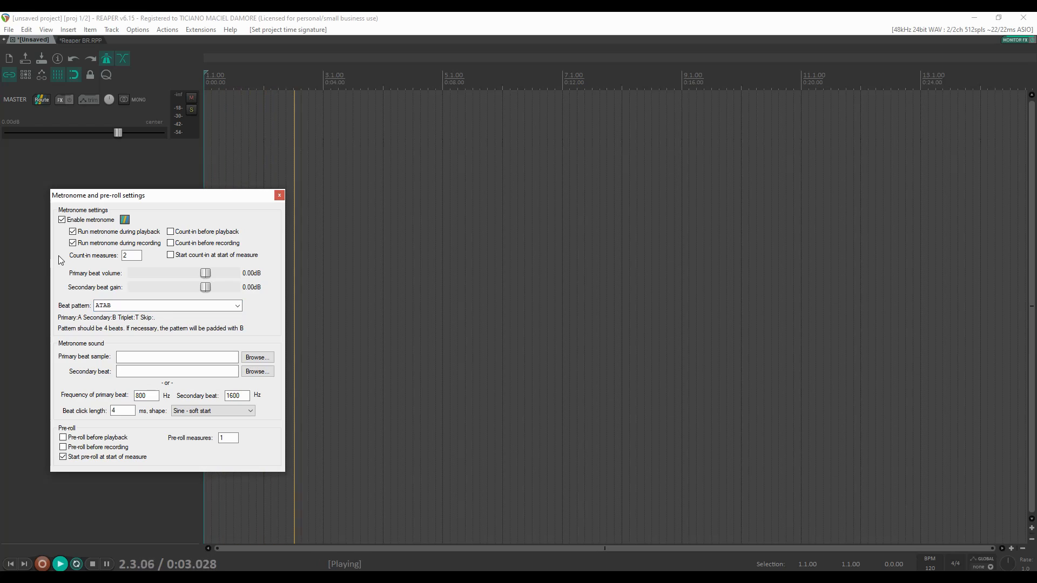
key("space")
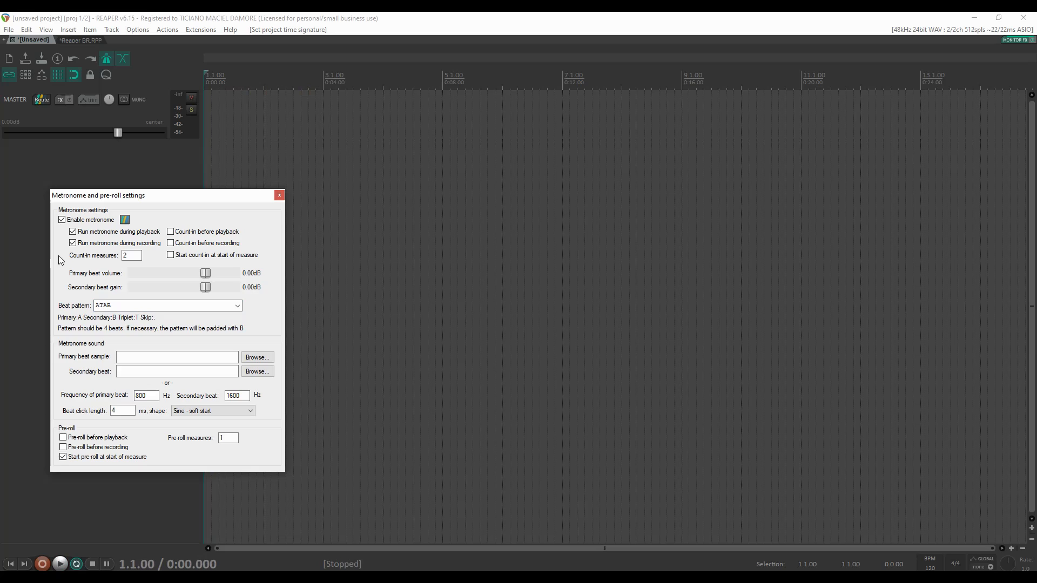
Make the fourth beat a skip so the beat pattern reads "ATA.", and play the project to hear it
double_click(113, 306)
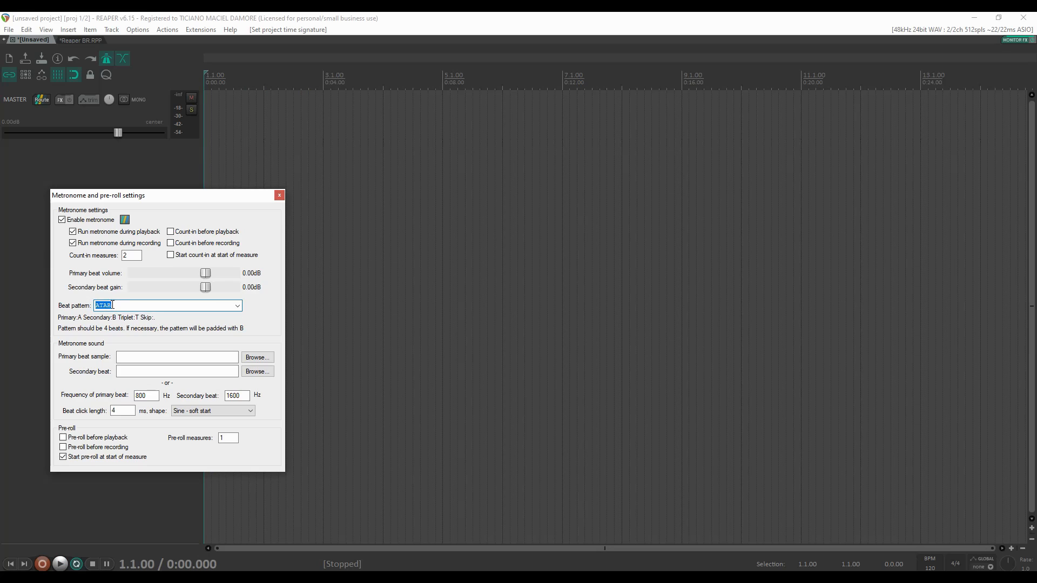
left_click(110, 306)
type(".")
key("space")
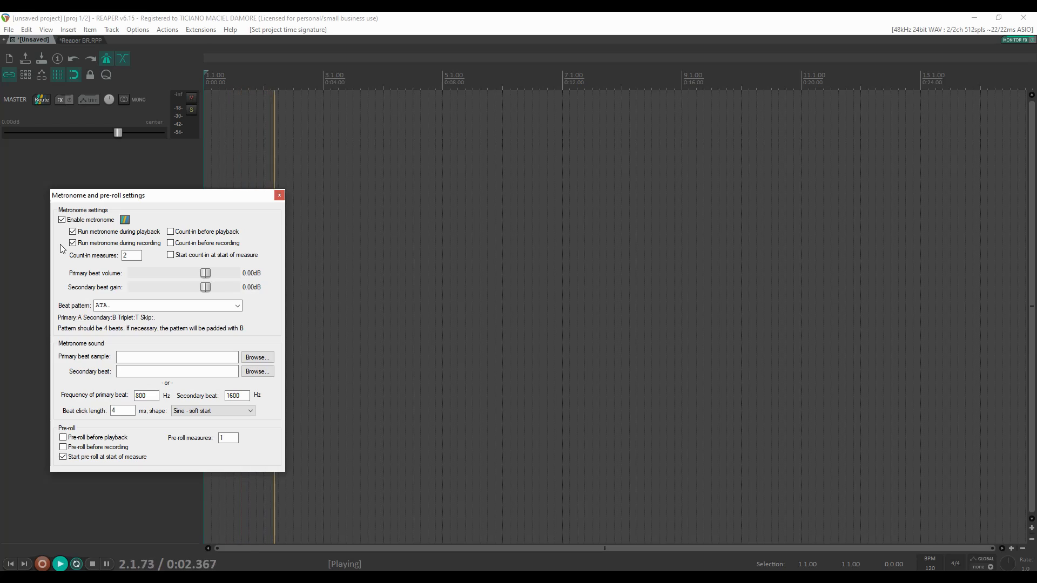
key("space")
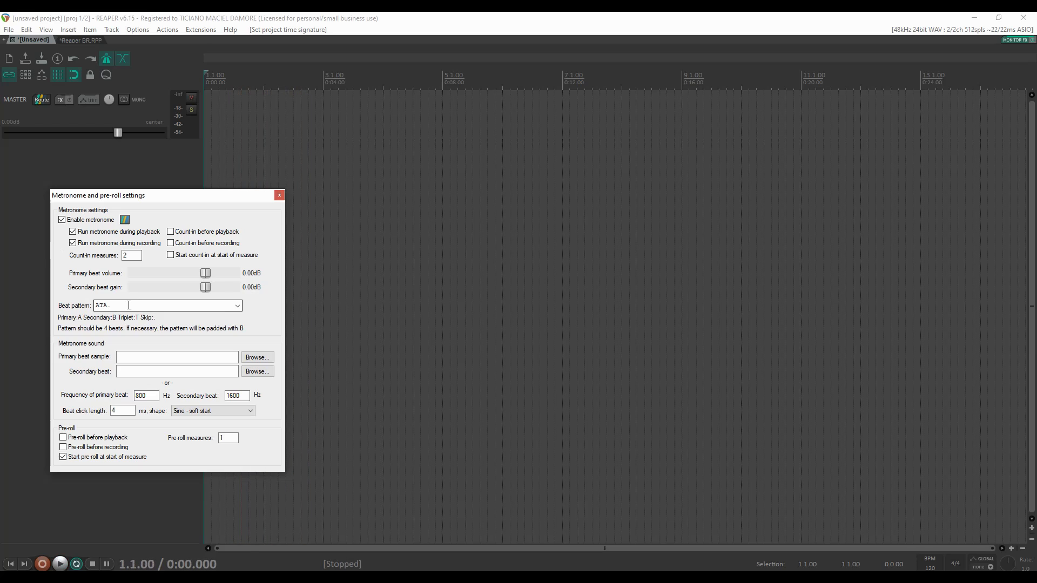
Reset the metronome's beat pattern to ABBB
left_click(237, 306)
left_click(149, 335)
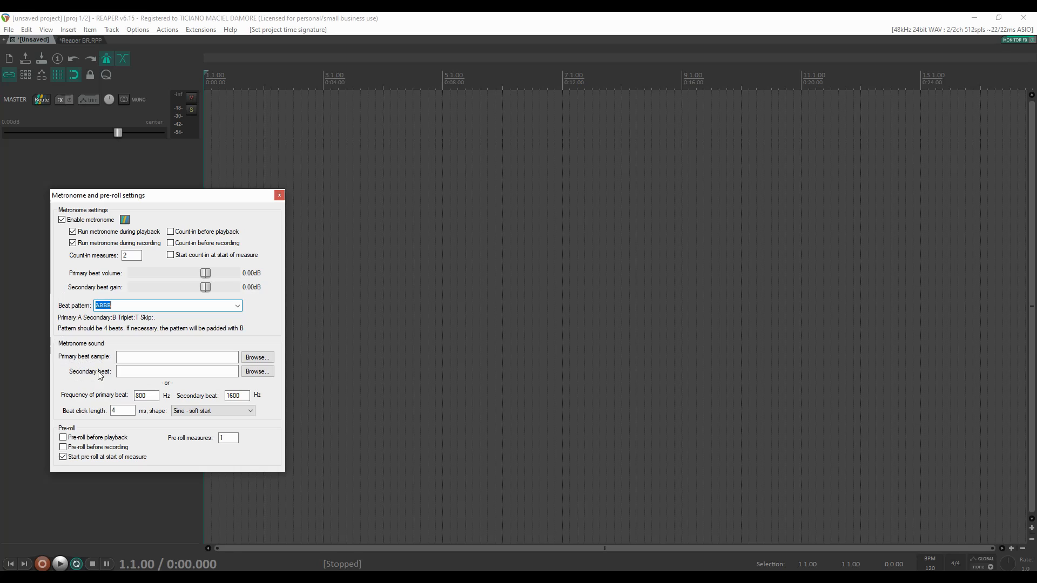
Load argh.wav from the Documents folder as the primary beat sample, and play the project to hear it
left_click(270, 358)
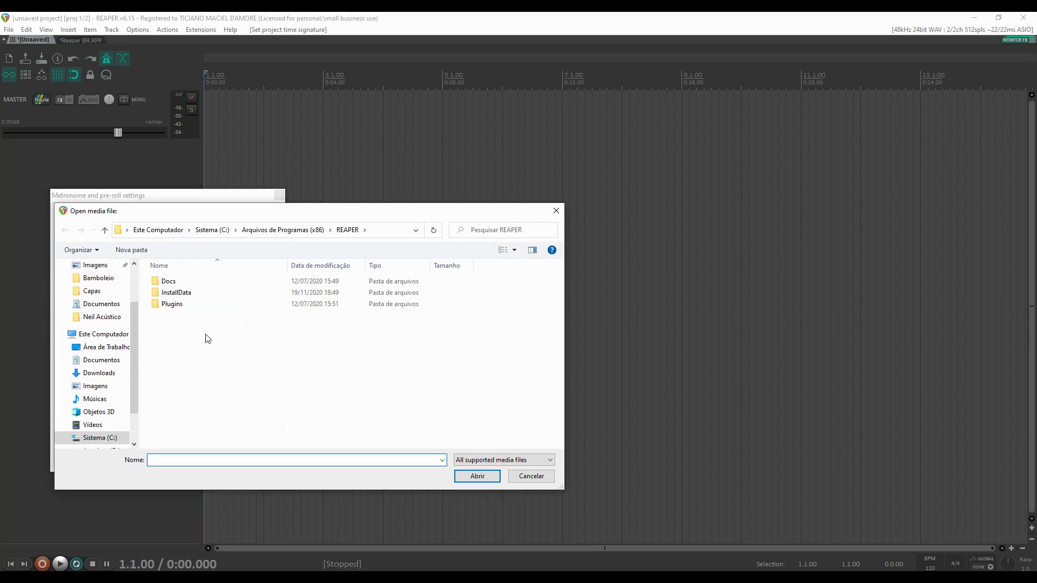
left_click(105, 361)
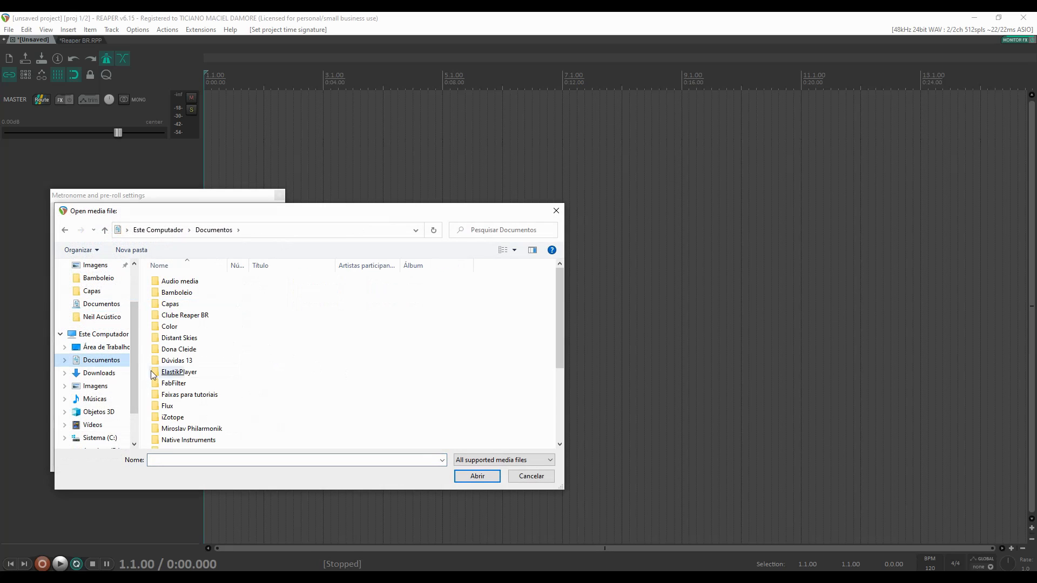
left_click(560, 403)
double_click(202, 442)
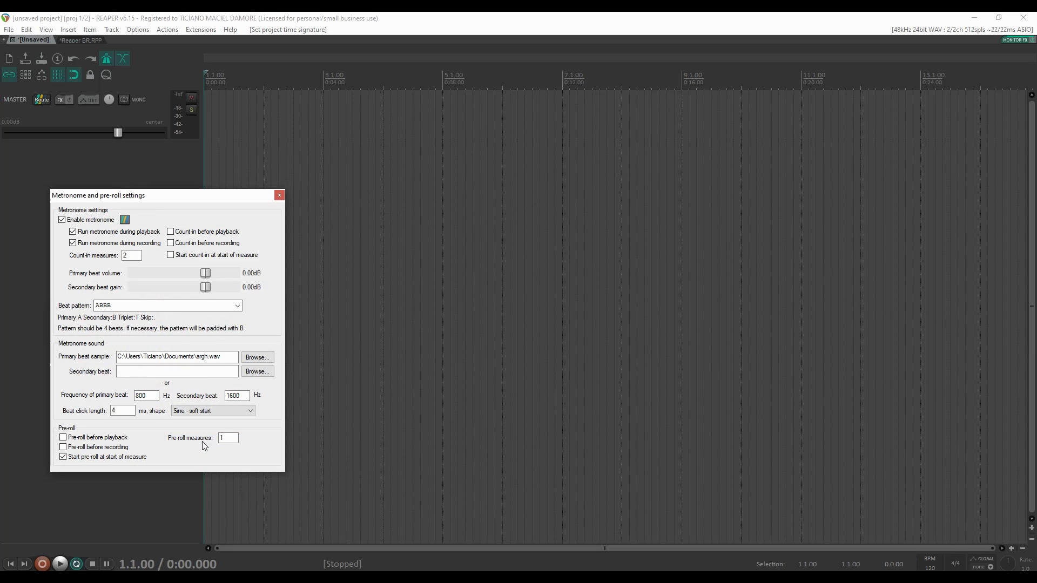
key("space")
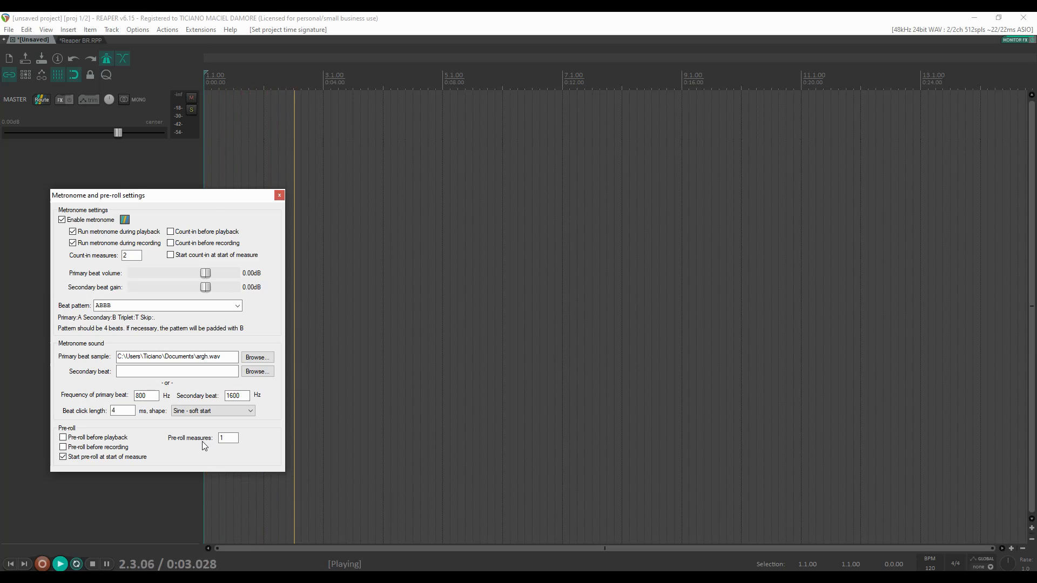
key("space")
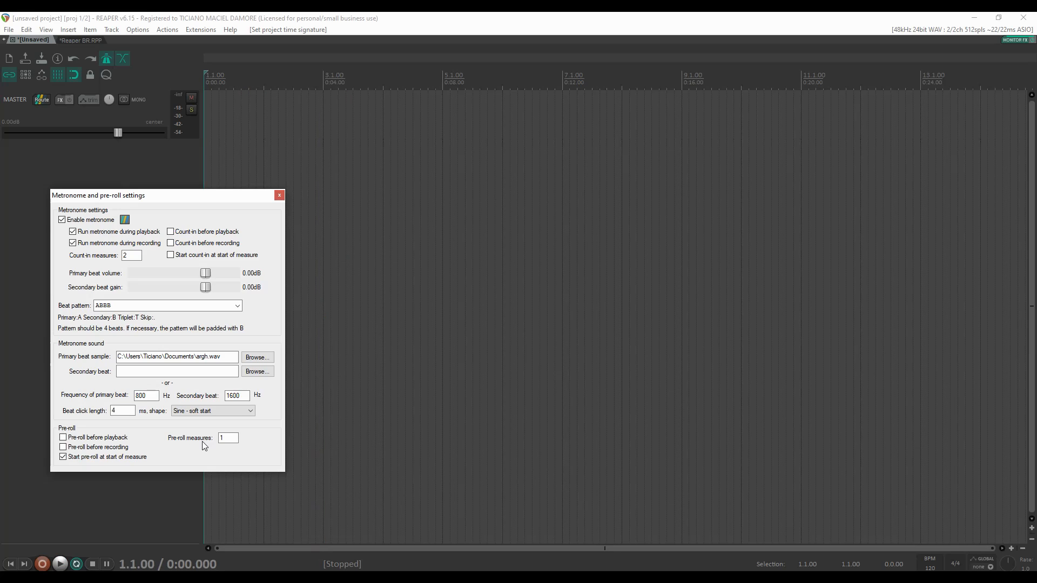
Clear the primary beat sample so that the metronome has no custom sound file
left_click(229, 356)
double_click(229, 357)
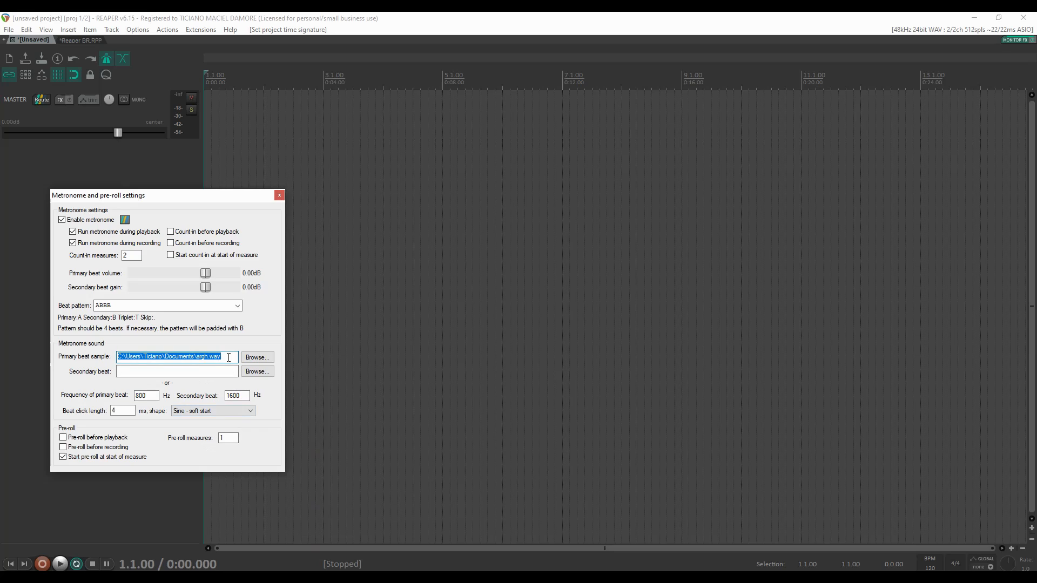
key("BackSpace")
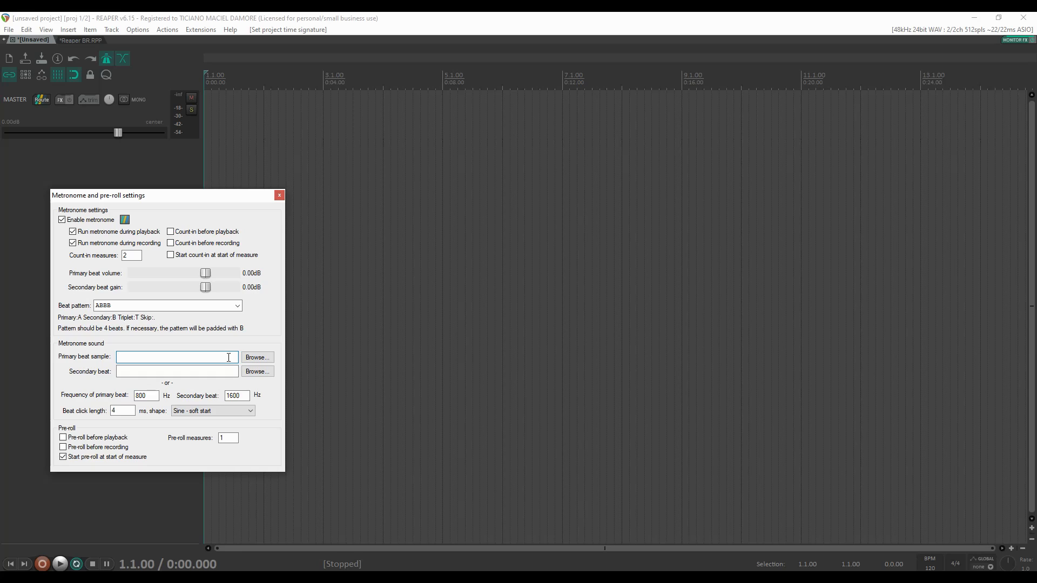
left_click(208, 356)
Set the frequency of the metronome's primary beat to 1200 Hz
left_click(149, 398)
key("BackSpace")
key("BackSpace")
key("BackSpace")
type("1200")
Set the secondary beat frequency to 3000 Hz, and play the project to hear the metronome
left_click(246, 396)
key("shift+Left")
key("shift+Left")
key("shift+Left")
key("shift+Left")
type("3000")
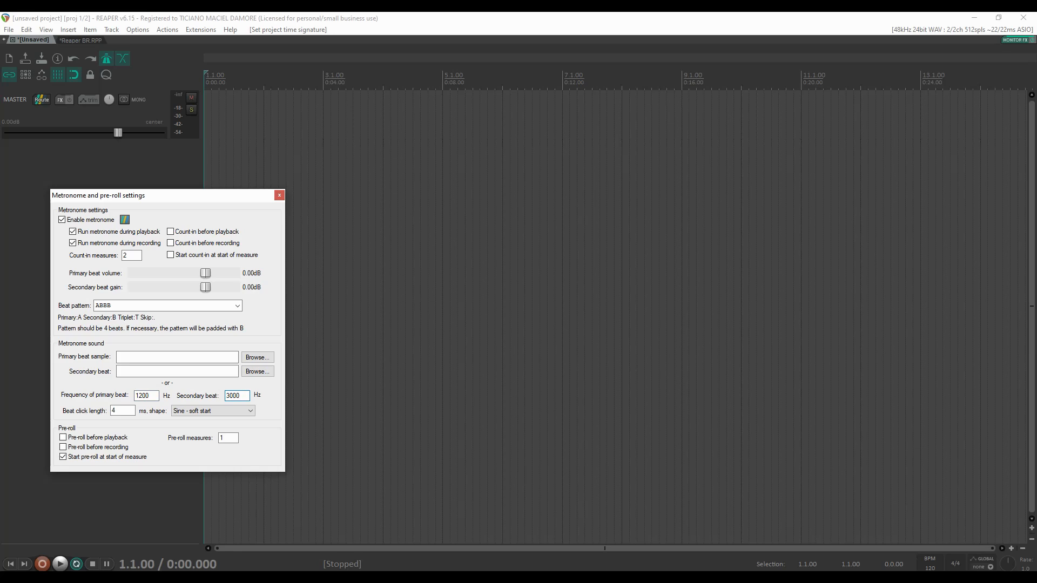
key("space")
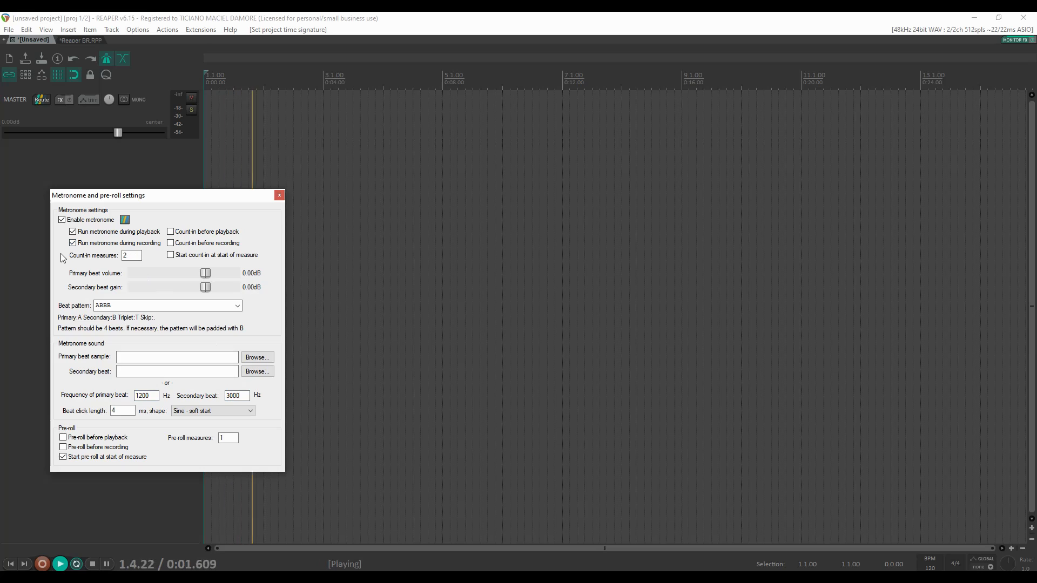
key("space")
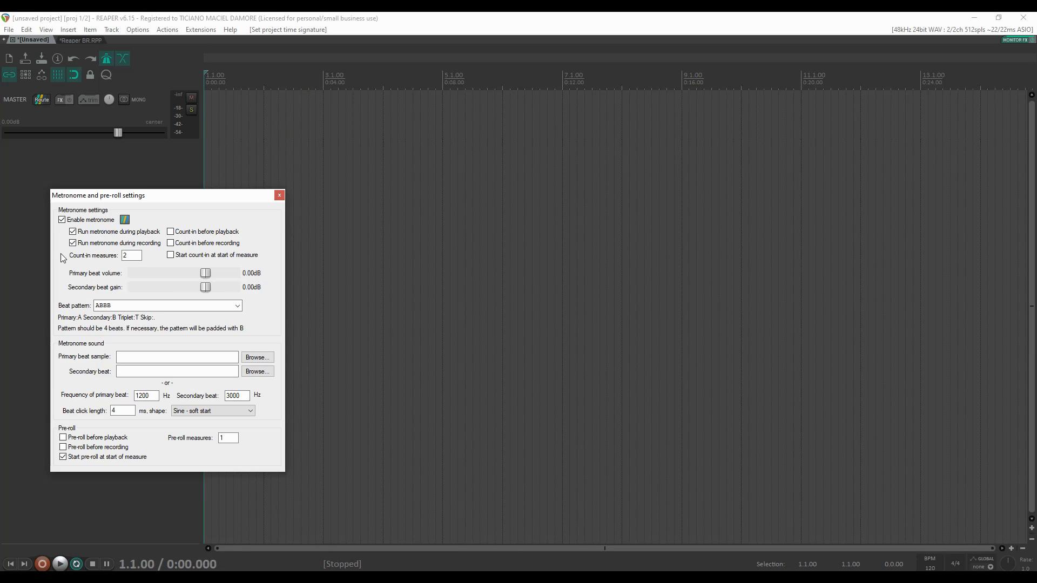
Set the beat click length to 40 ms, and play the project to hear it
left_click(120, 411)
type("0")
key("space")
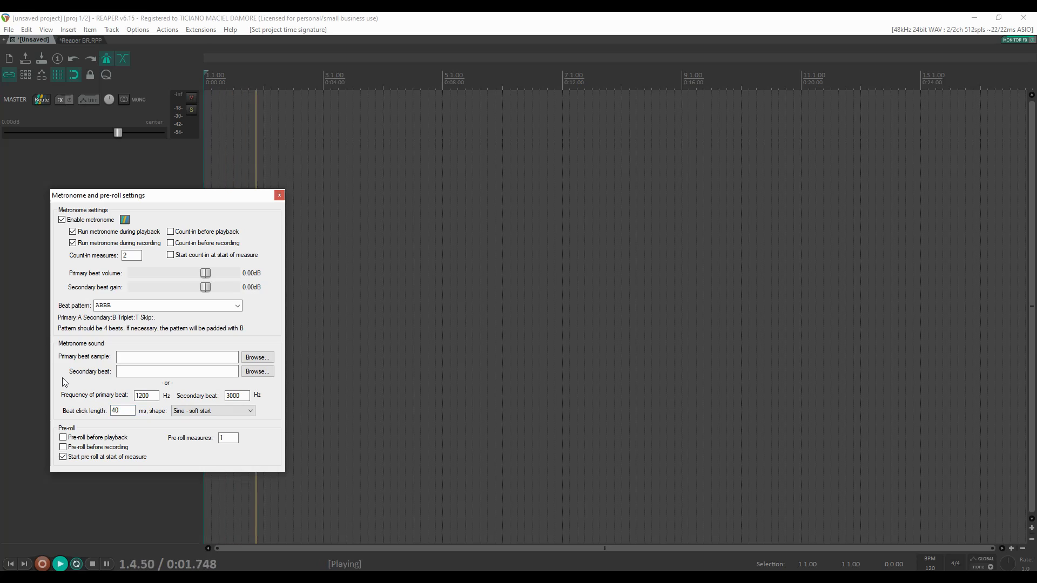
key("space")
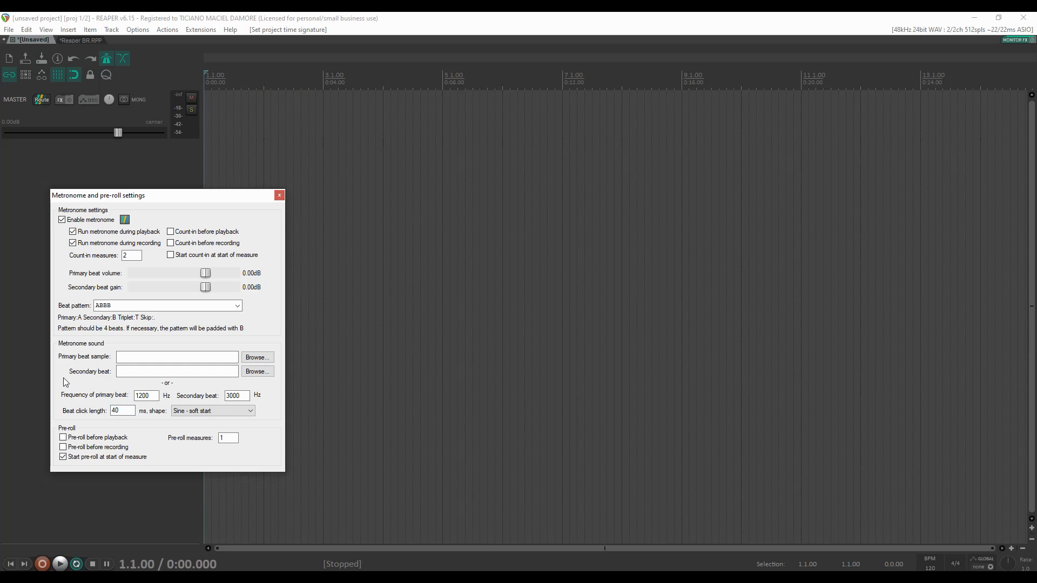
Change the click shape to Triangle, and play the project to hear it
left_click(227, 413)
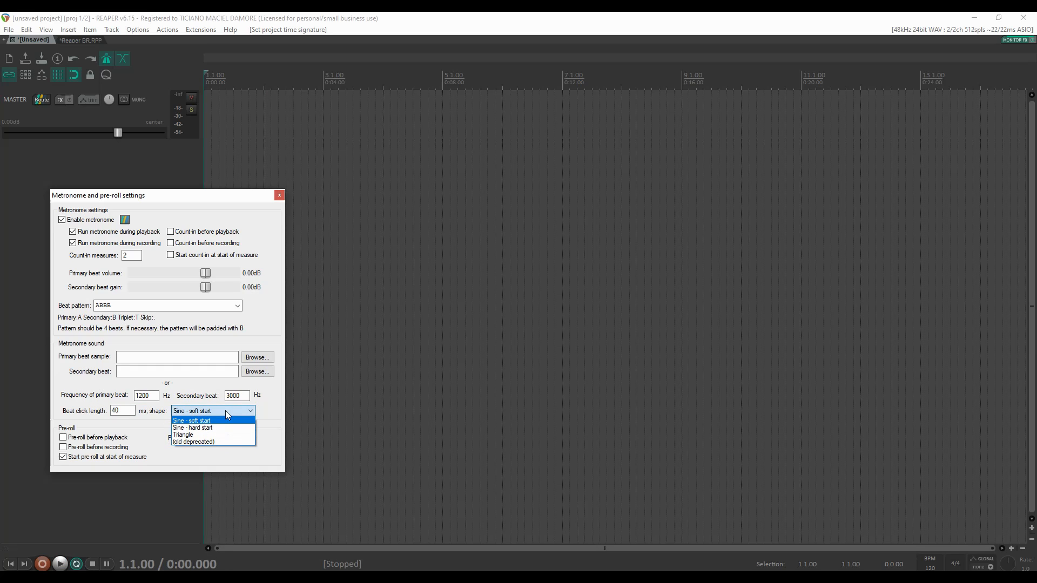
left_click(196, 435)
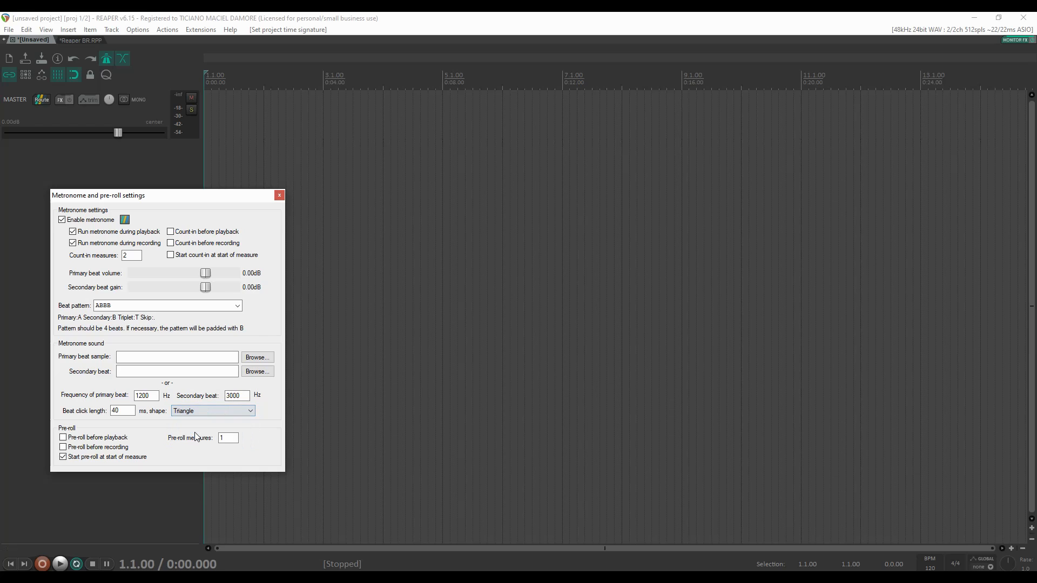
key("space")
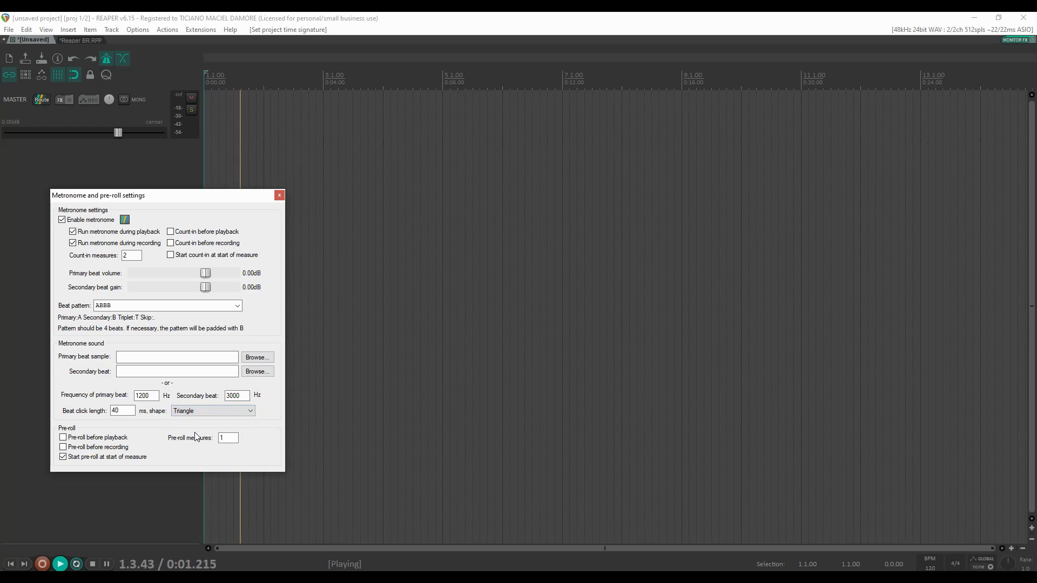
key("space")
Change the click shape to "(old deprecated)", and play the project to hear it
left_click(251, 410)
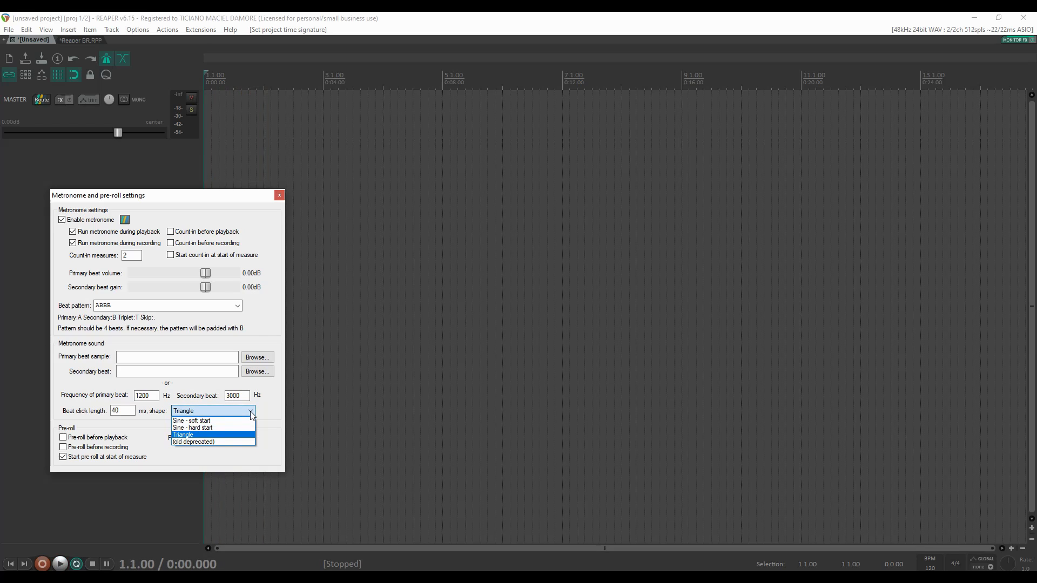
left_click(204, 441)
key("space")
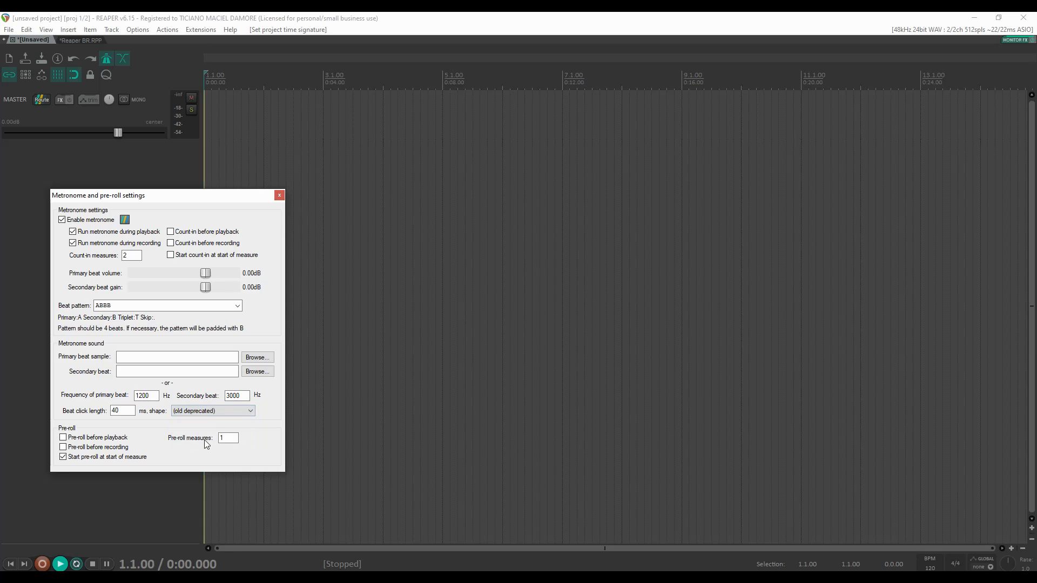
key("space")
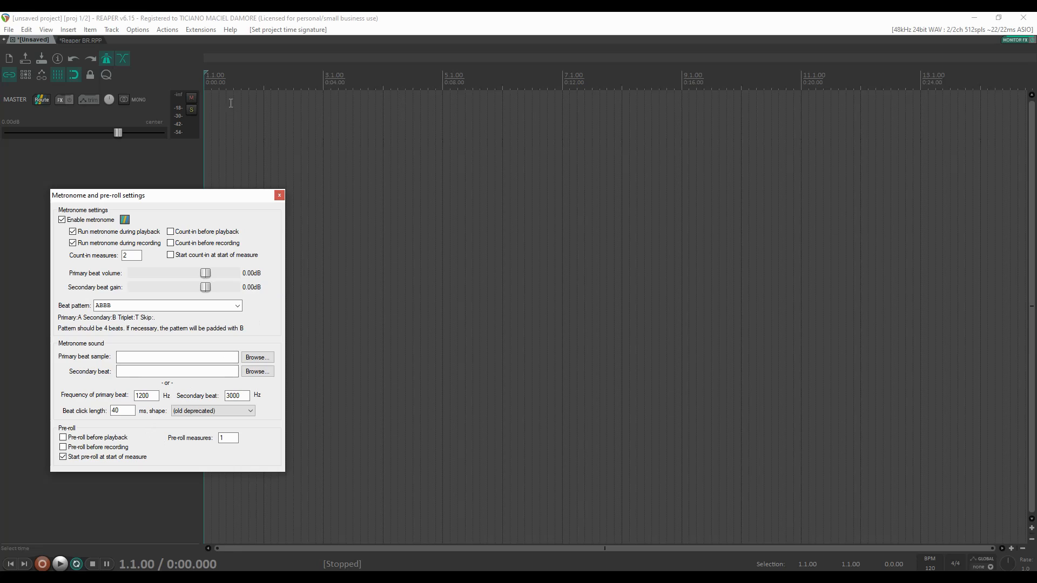
With the edit cursor placed at measure 3, enable pre-roll before playback in the metronome settings and play the project
left_click(323, 116)
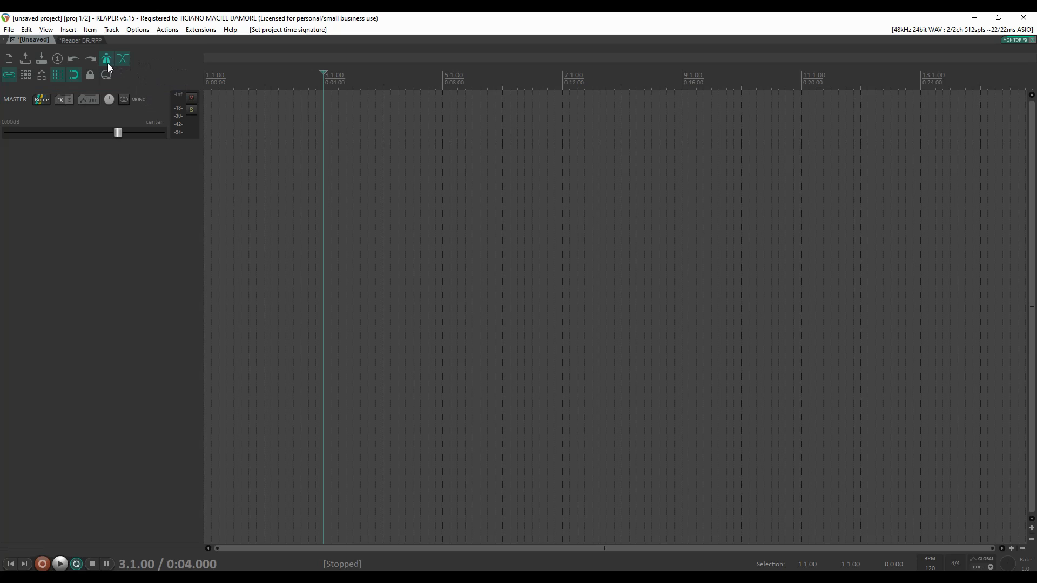
right_click(108, 63)
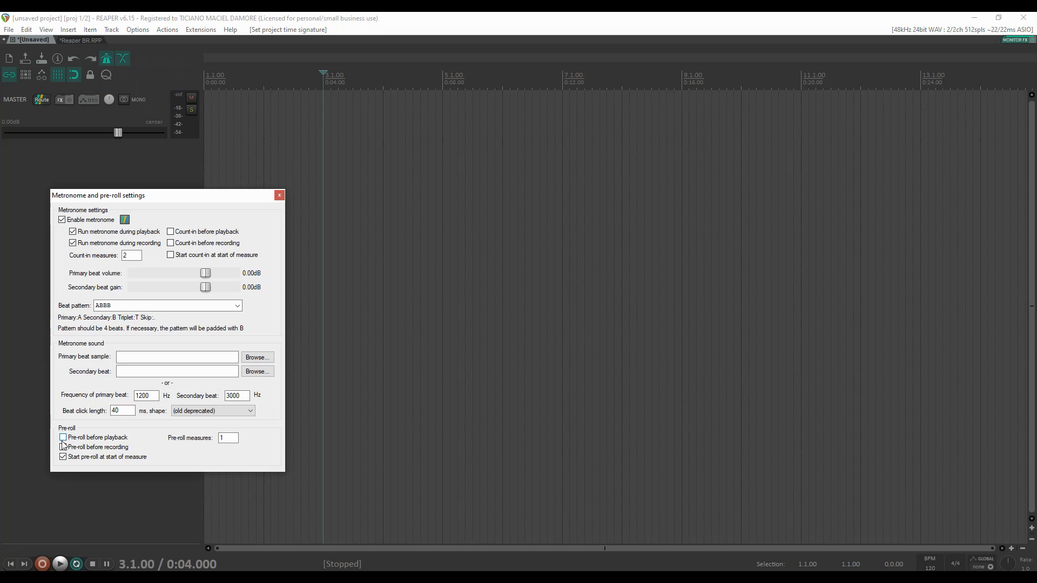
left_click(63, 438)
key("space")
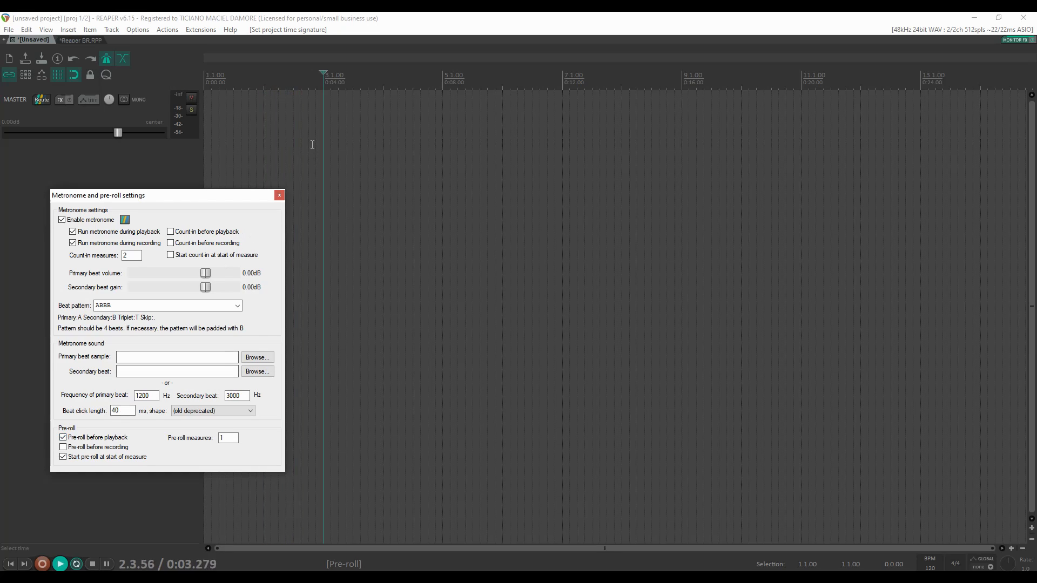
key("space")
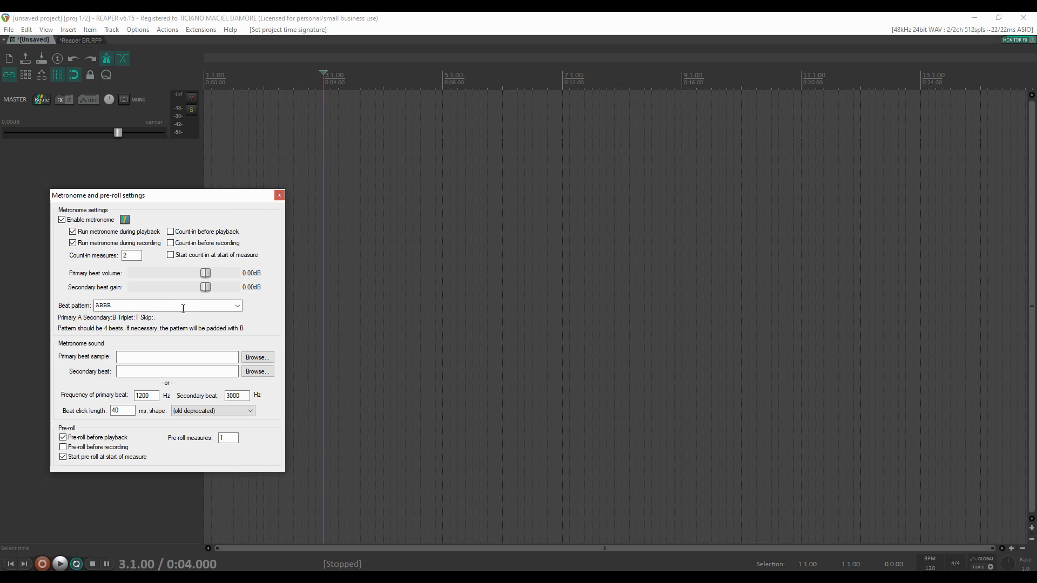
Restore the primary beat frequency to 800 Hz and the secondary beat frequency to 1600 Hz
double_click(146, 396)
type("800")
double_click(247, 396)
type("1600")
Restore the beat click length to 4 ms and the click shape to "Sine - soft start"
double_click(126, 411)
type("4")
left_click(201, 413)
left_click(195, 428)
Disable pre-roll before playback and close the metronome settings
left_click(64, 438)
left_click(63, 454)
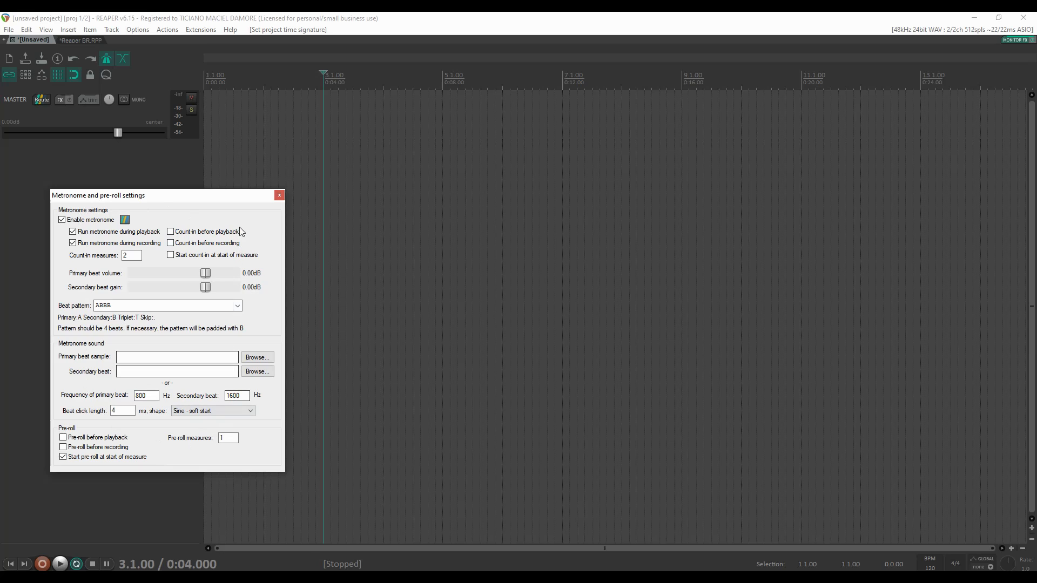
left_click(276, 197)
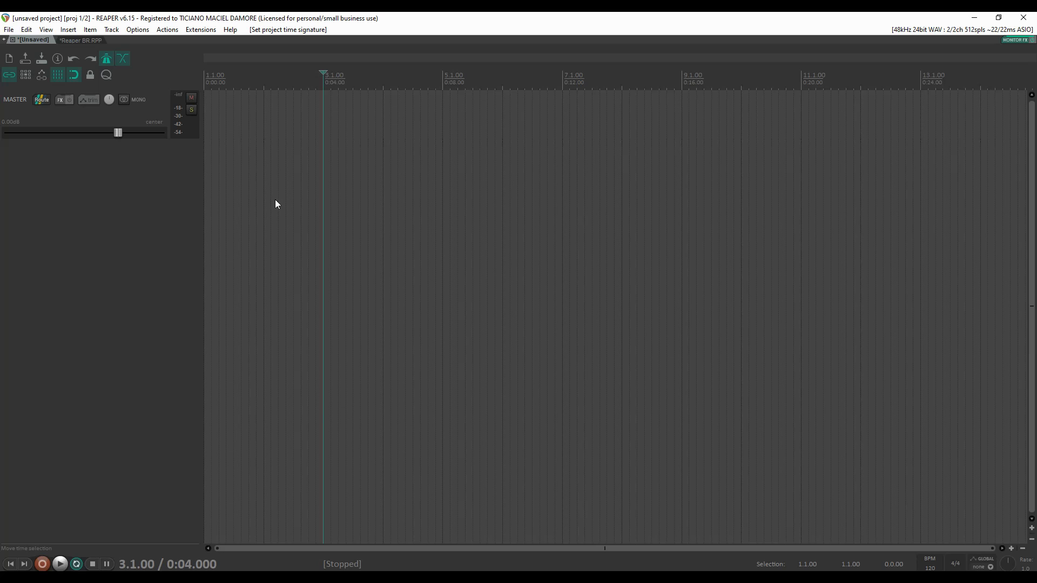
Search the action list for "toggl metr" and check the shortcut assignment of "Options: Toggle metronome" without adding one
key("question")
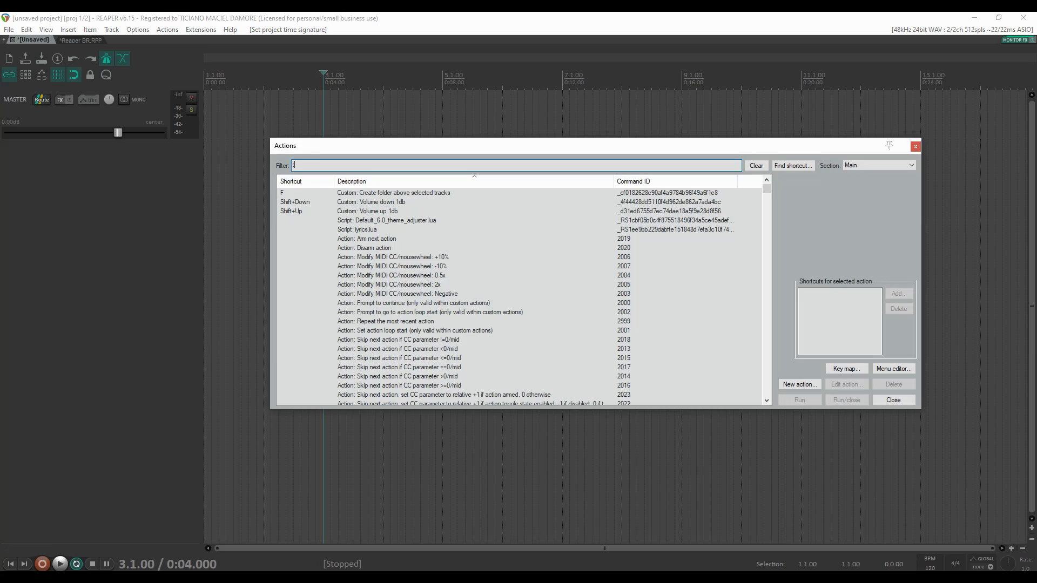
type("toggl metr")
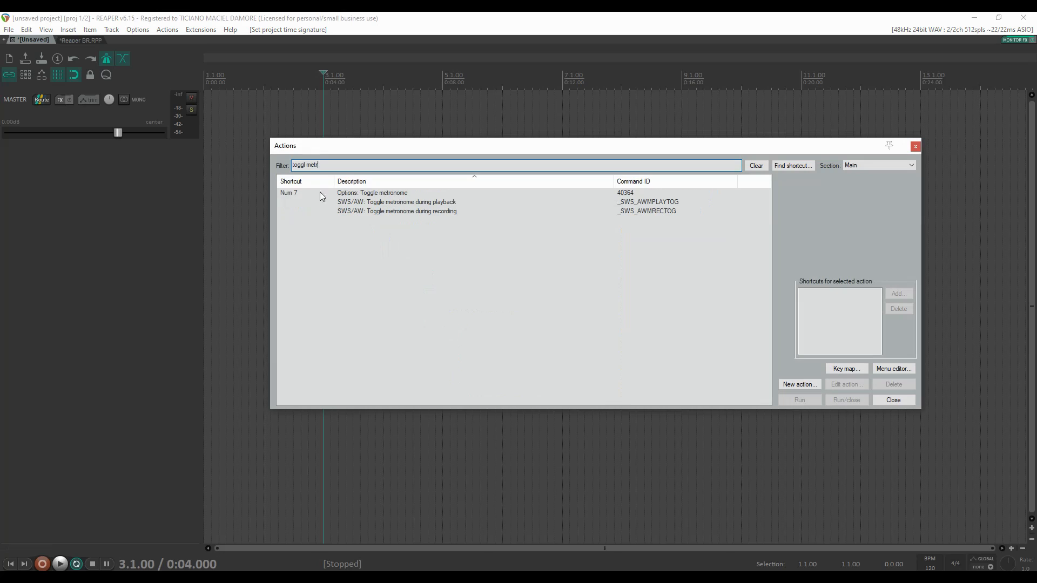
left_click(381, 194)
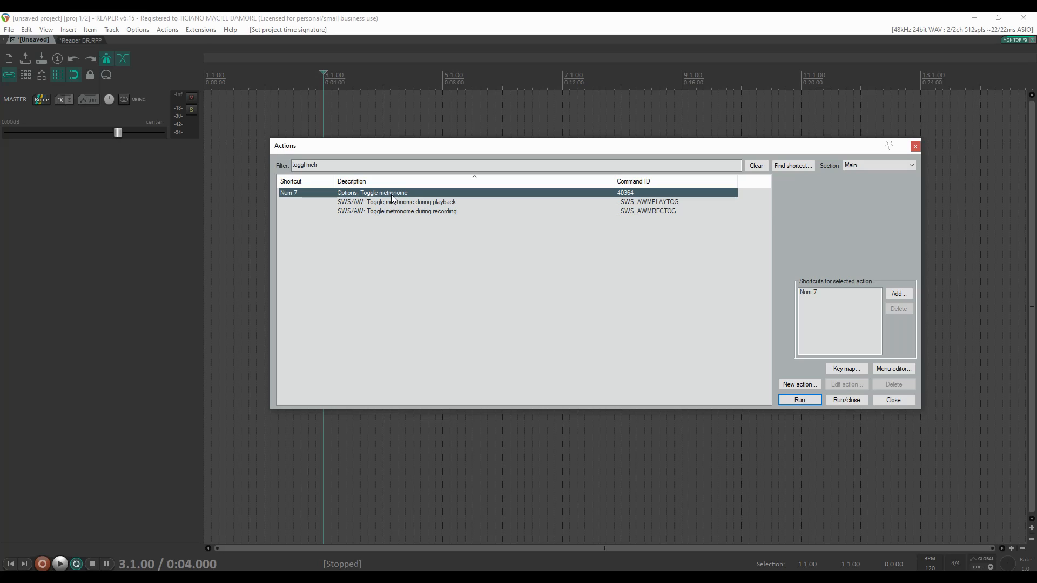
left_click(897, 294)
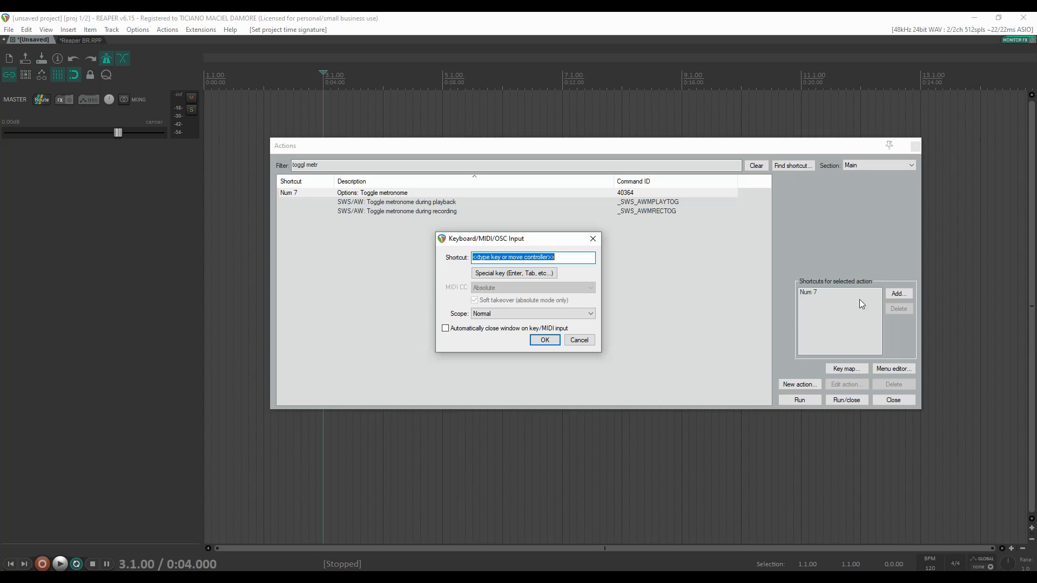
left_click(581, 344)
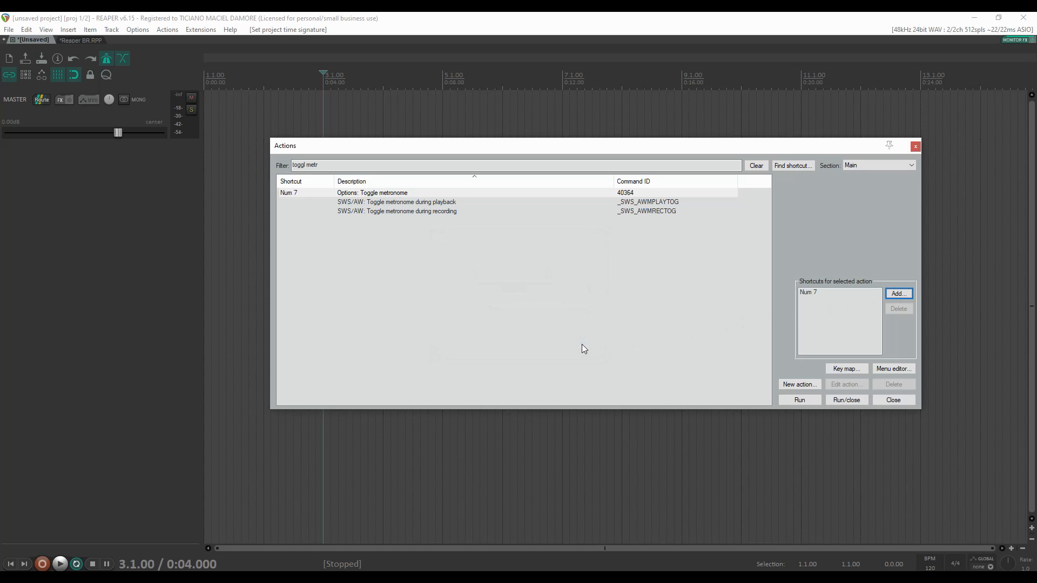
Search the action list for "pre roll togg" and select "Pre-roll: Toggle pre-roll on record" to view its shortcut
left_click(325, 167)
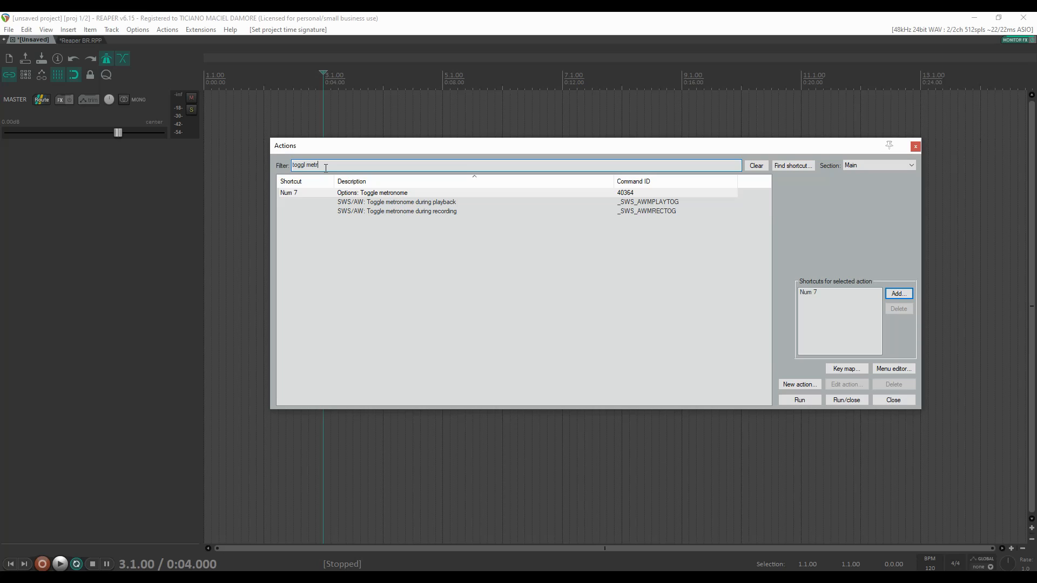
key("ctrl+a")
type("pre roll togg")
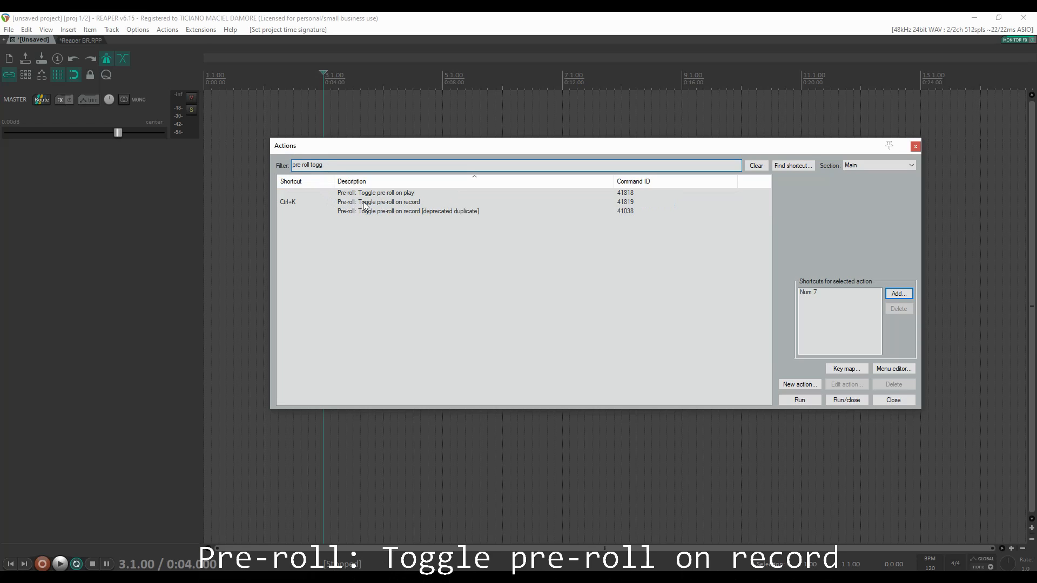
left_click(412, 206)
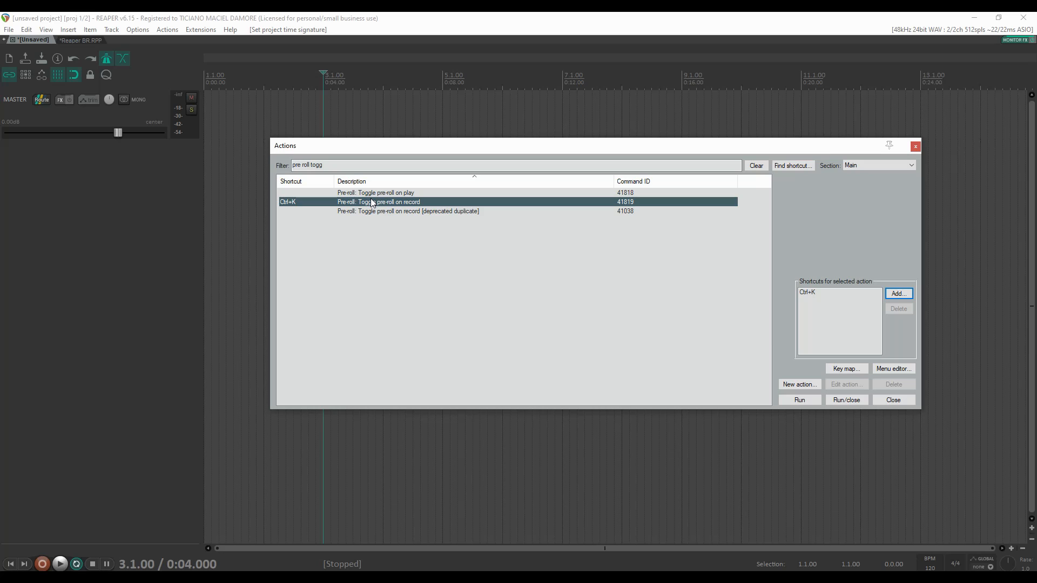
Enable pre-roll before recording in the metronome settings
right_click(107, 61)
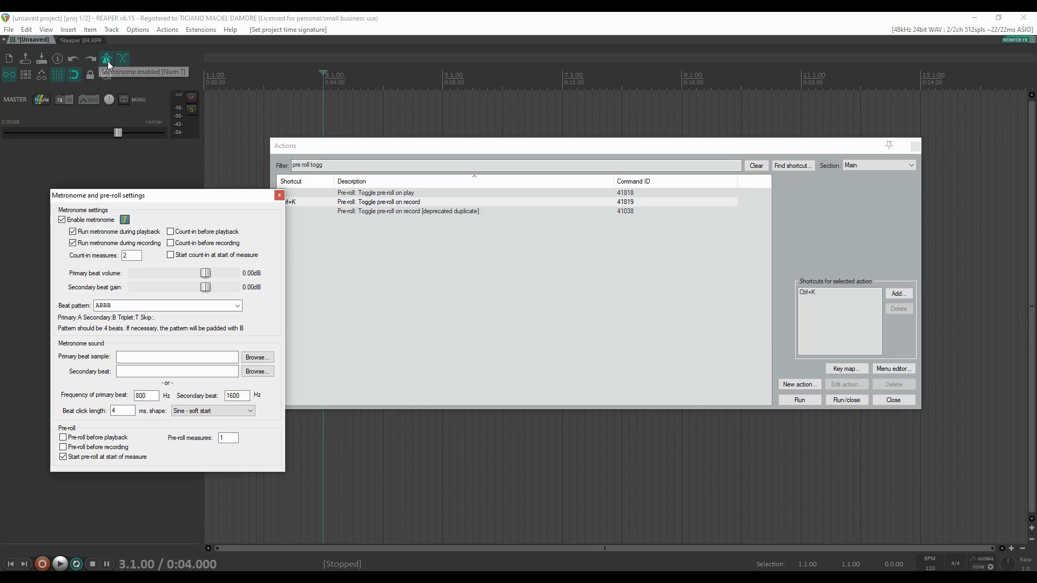
left_click(63, 448)
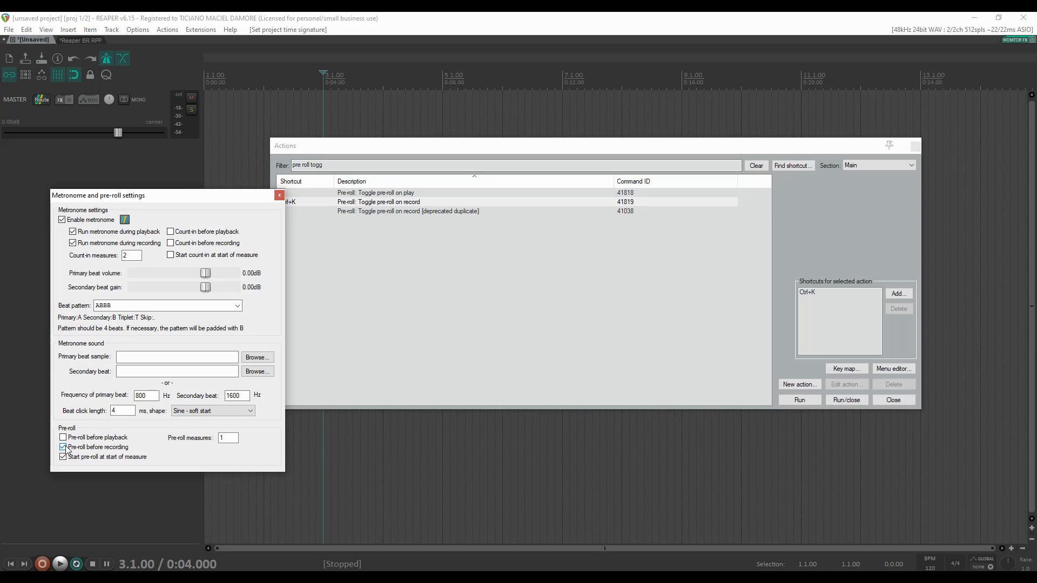
Close the metronome settings and the action list, and play briefly from within the first measure
left_click(280, 196)
left_click(916, 147)
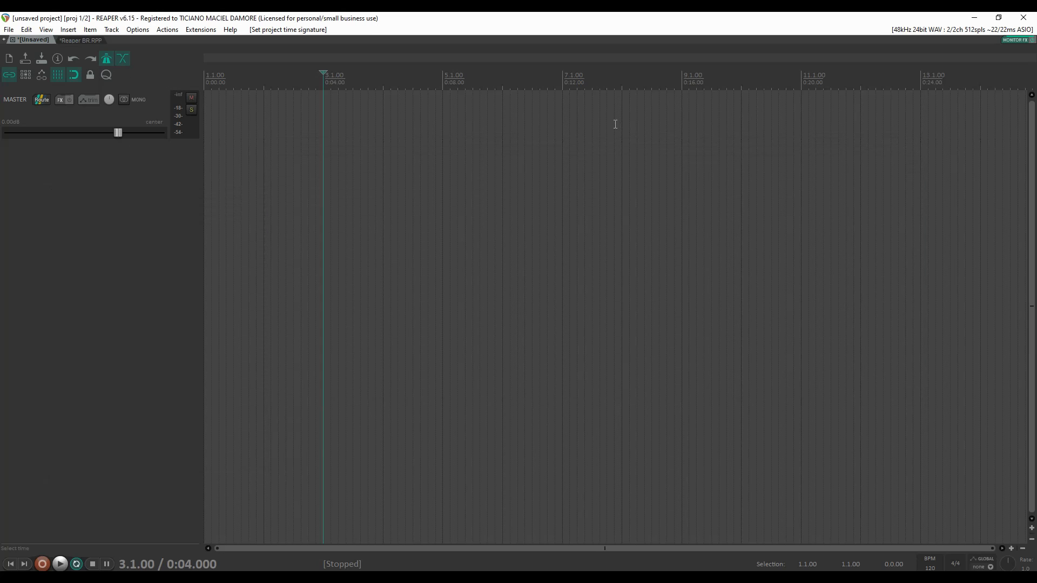
left_click(249, 79)
key("space")
key("space")
Insert a tempo marker of 150 BPM at position 3.1.00
left_click(323, 81)
key("shift+c")
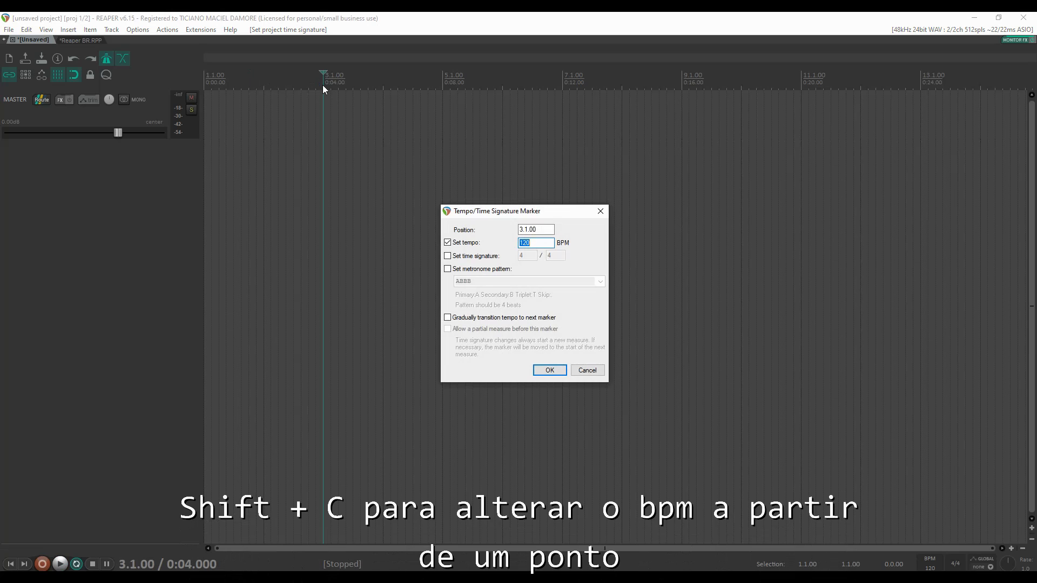
type("150")
key("Return")
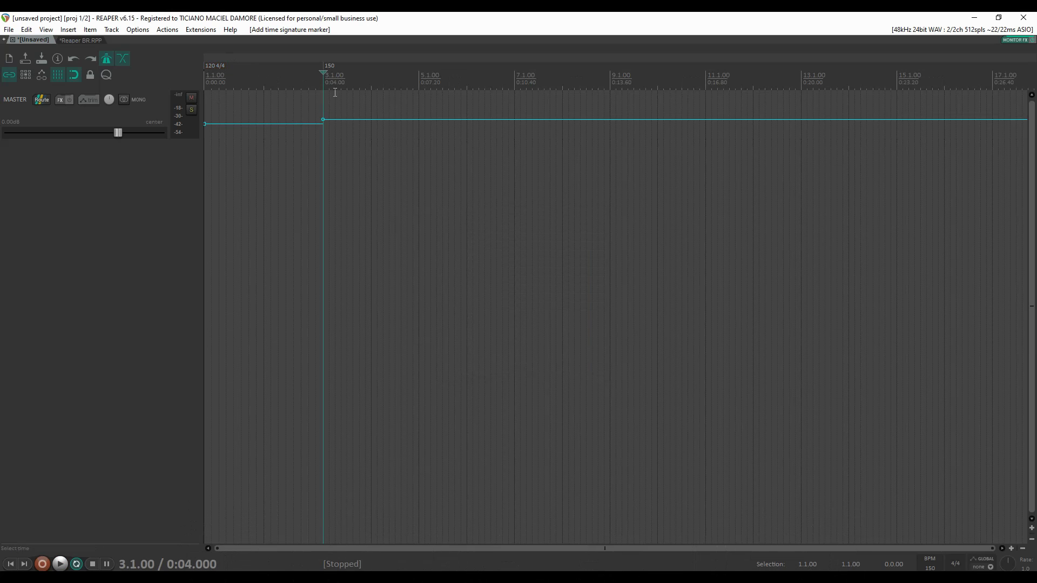
Play from 2.3.00 across the 150 BPM marker to hear the tempo change, and stop playback
left_click(293, 101)
key("space")
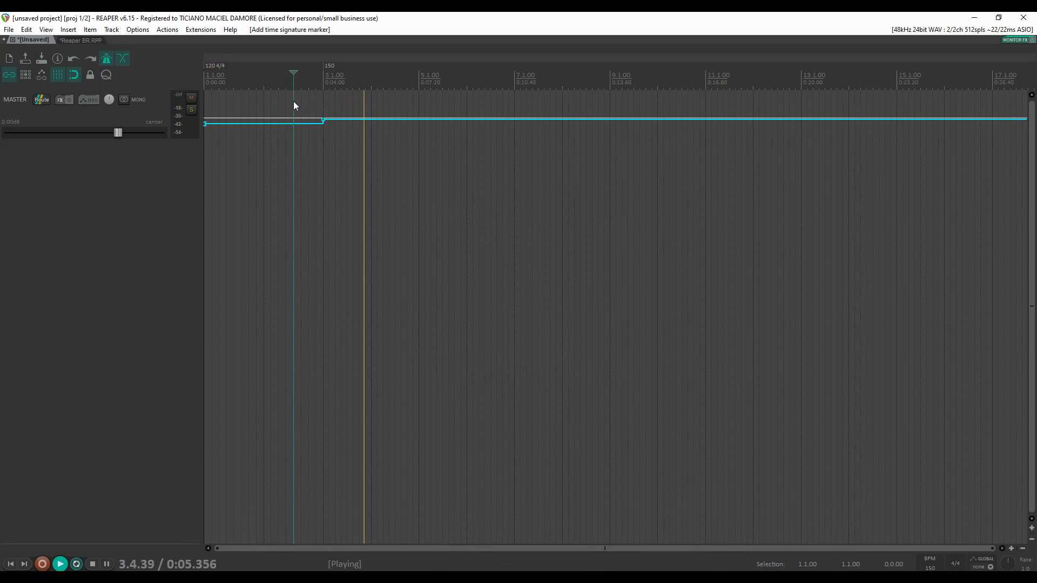
key("space")
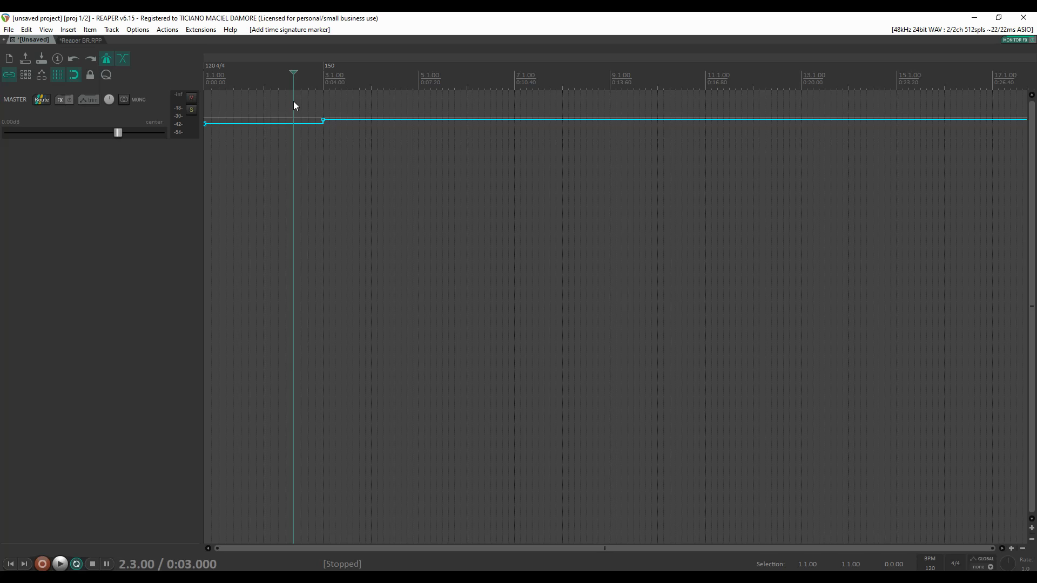
Review the timebase options for items, envelopes and markers in the project settings, keeping Time
key("alt+Return")
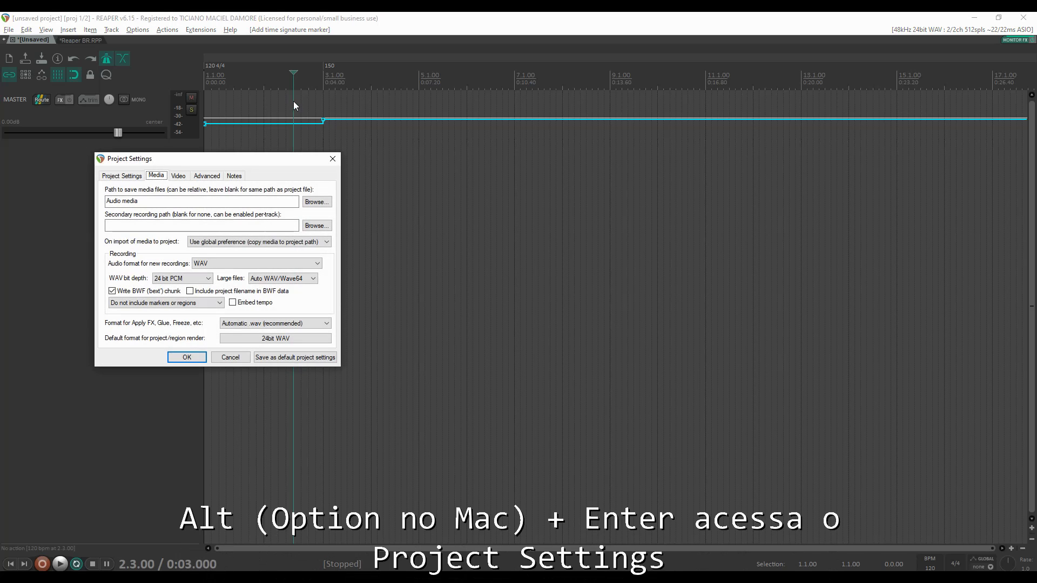
left_click(128, 177)
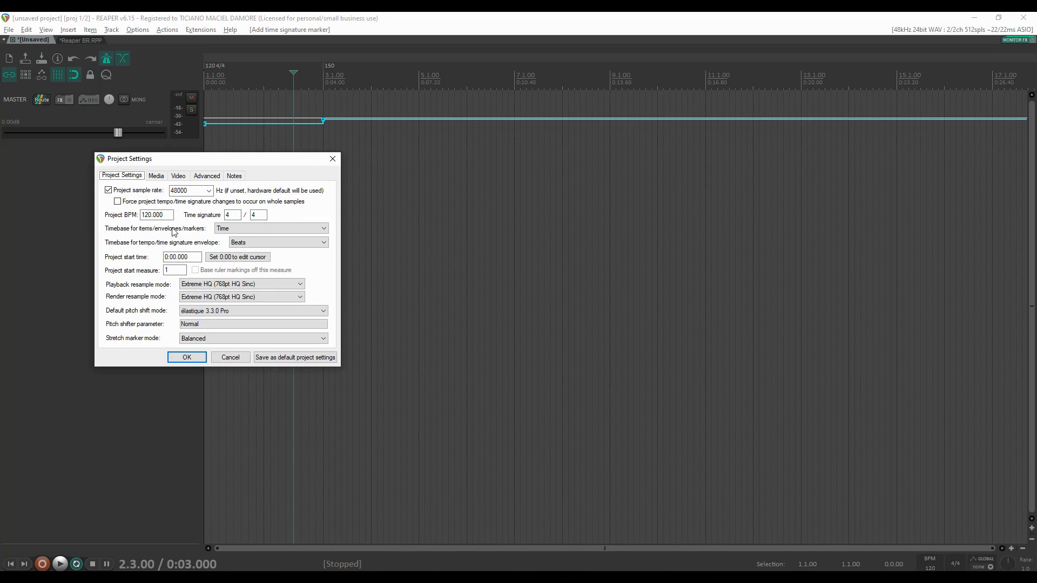
left_click(257, 230)
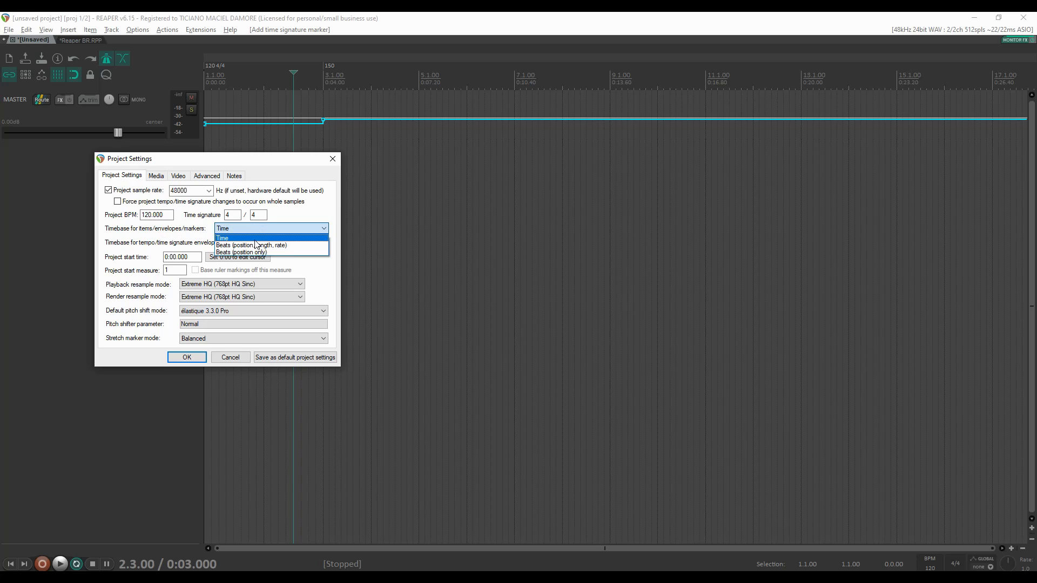
key("Escape")
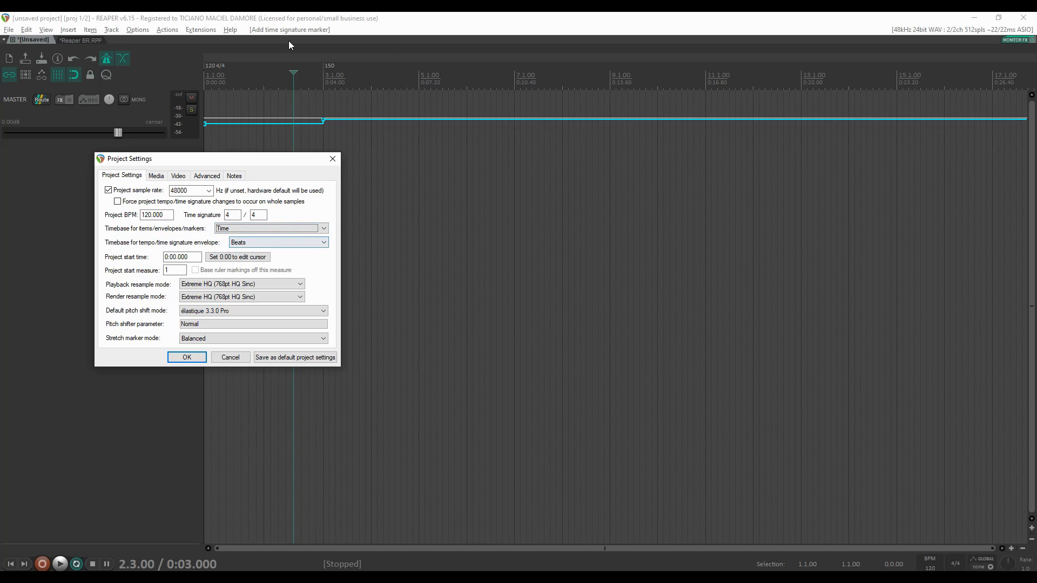
left_click(193, 362)
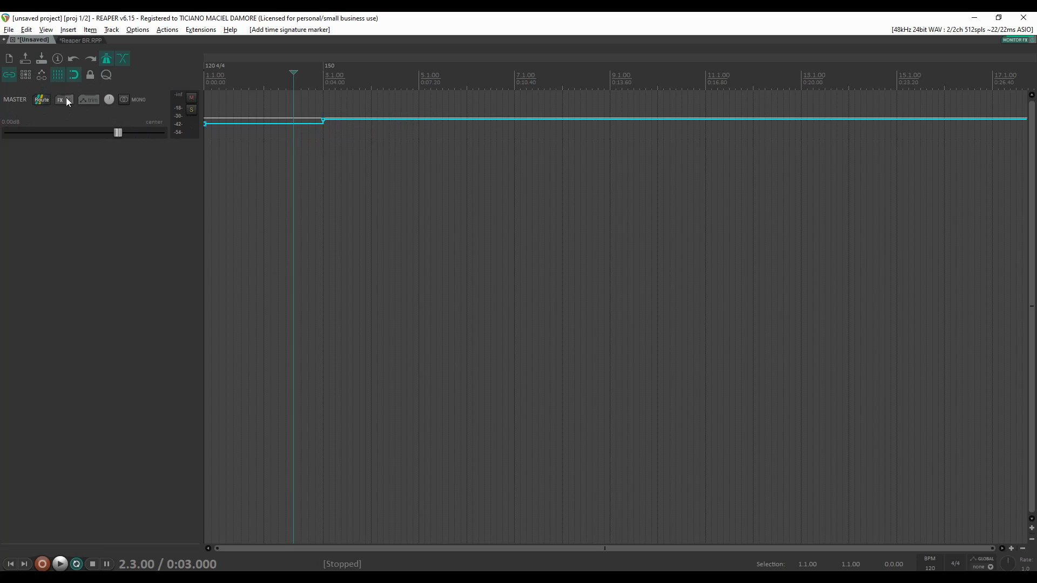
Hide the master track and show it again
left_click(53, 31)
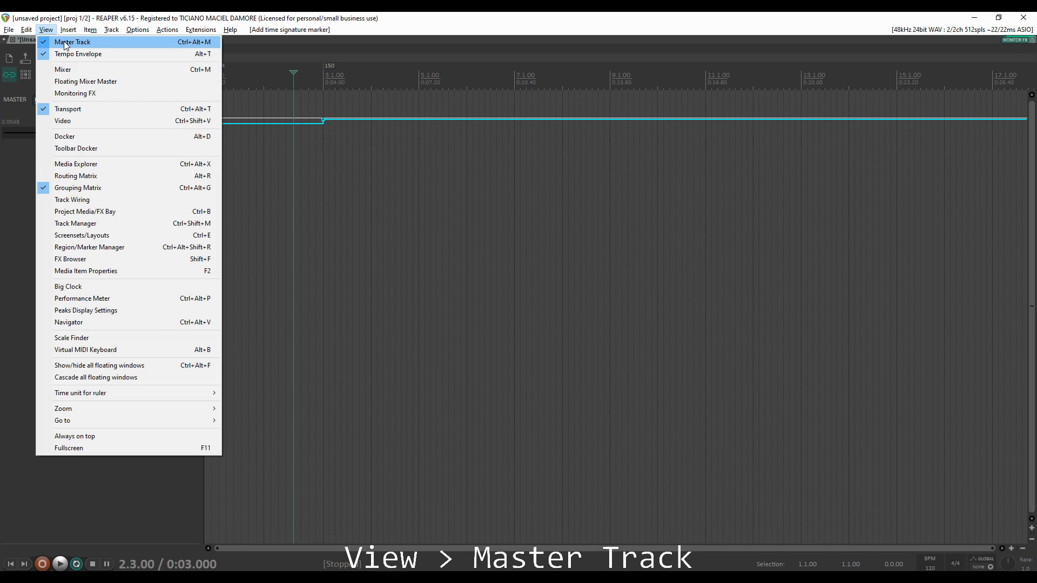
left_click(63, 43)
left_click(47, 31)
left_click(57, 43)
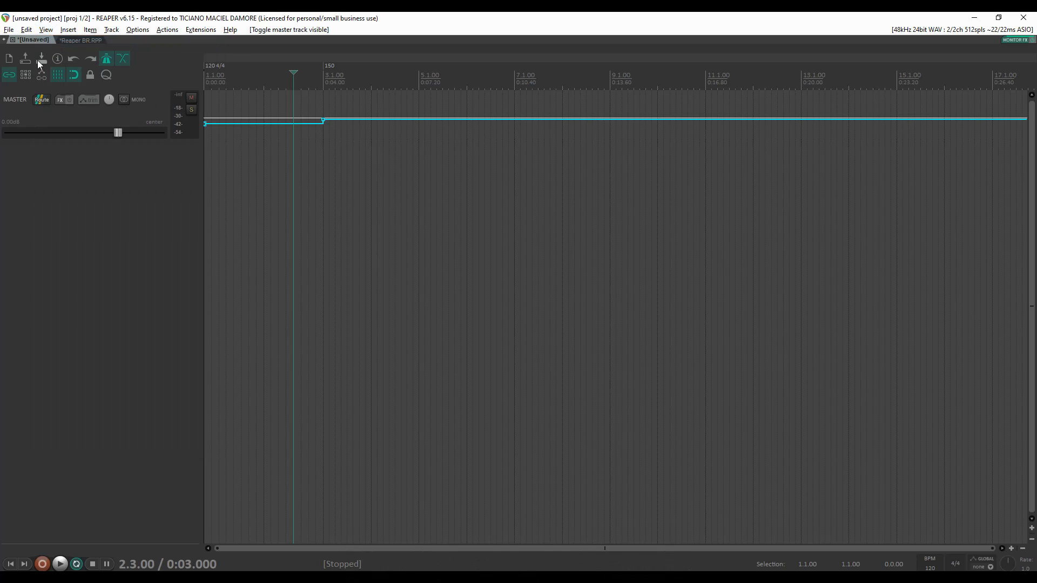
Add a tempo envelope point shortly after the 150 BPM marker and lower the tempo from there to about 93 BPM
left_click(347, 120, "ctrl")
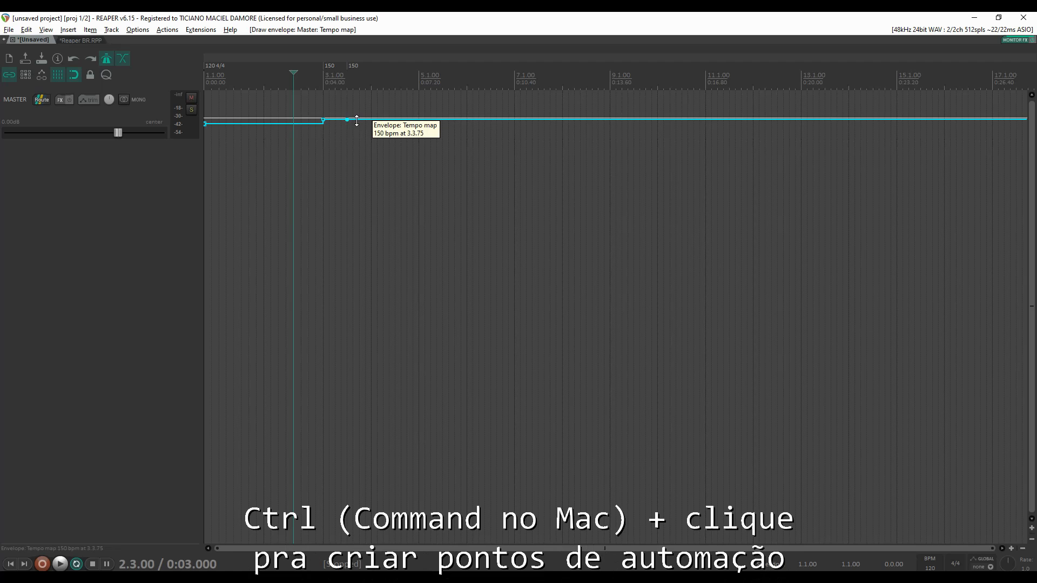
mouse_move(357, 123)
left_mouse_down()
mouse_move(359, 136)
mouse_move(367, 130)
left_mouse_up()
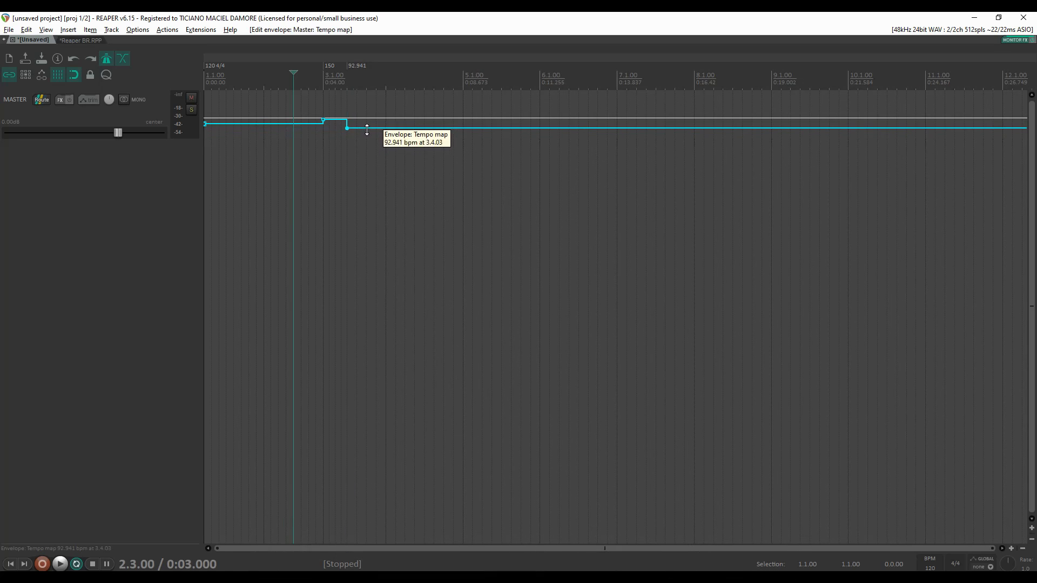
Set the shape of the 150 BPM tempo point at 3.1.00 to Linear
right_click(323, 122)
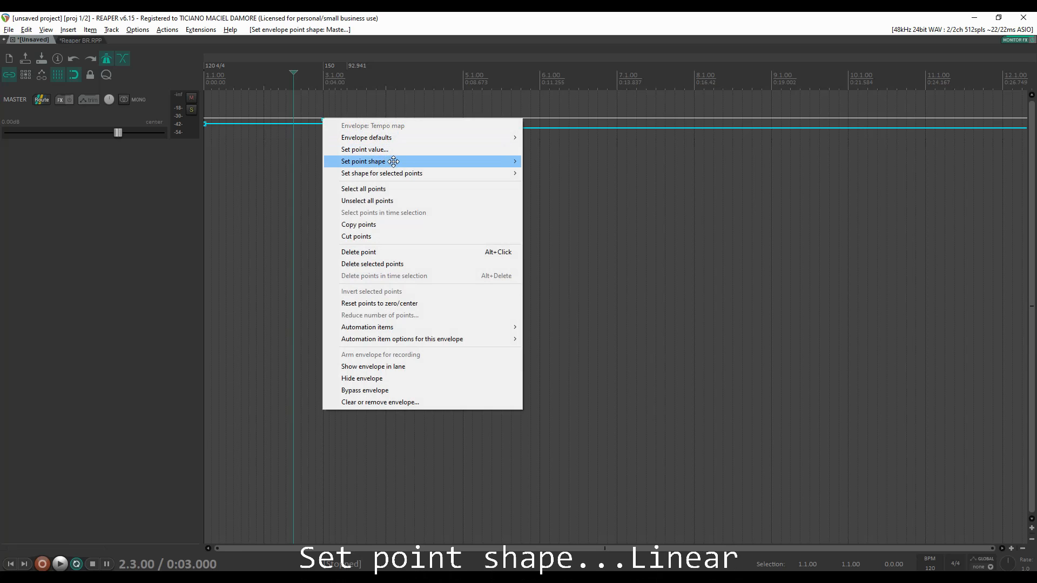
mouse_move(404, 162)
left_click(537, 161)
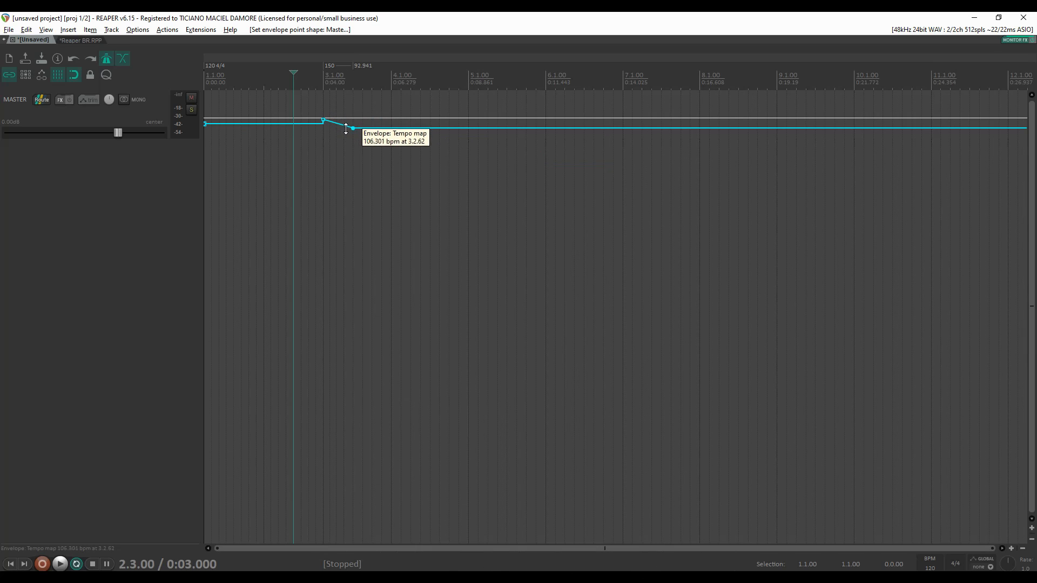
Play from 2.3.00 through the tempo ramp and review the master track's envelope list
key("space")
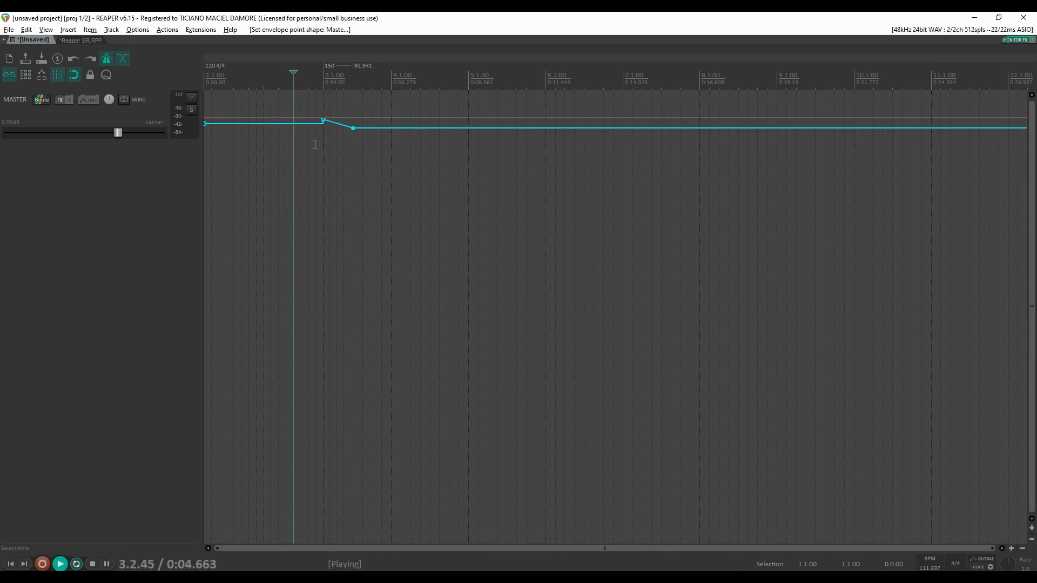
key("space")
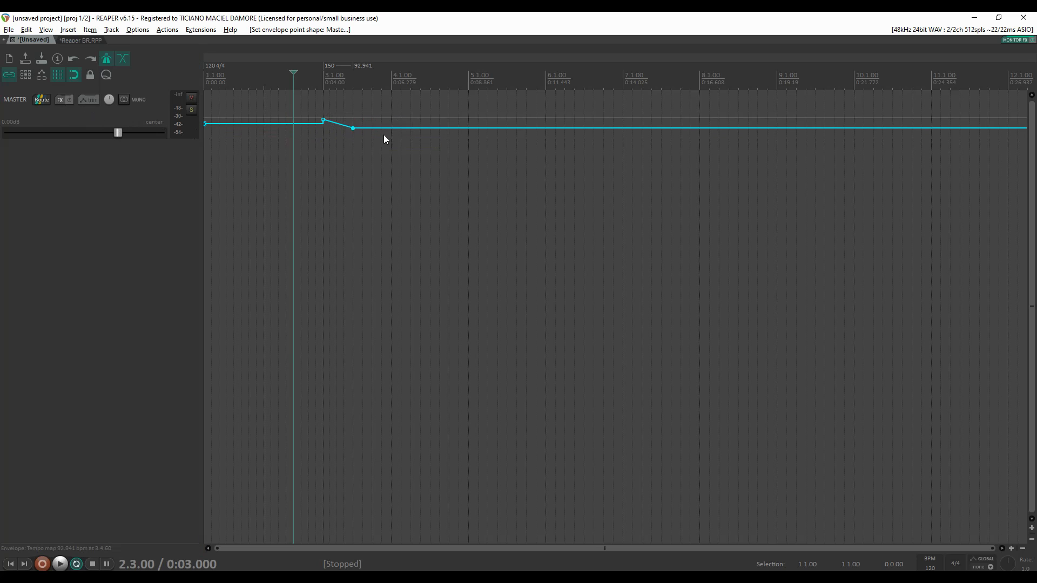
left_click(93, 102)
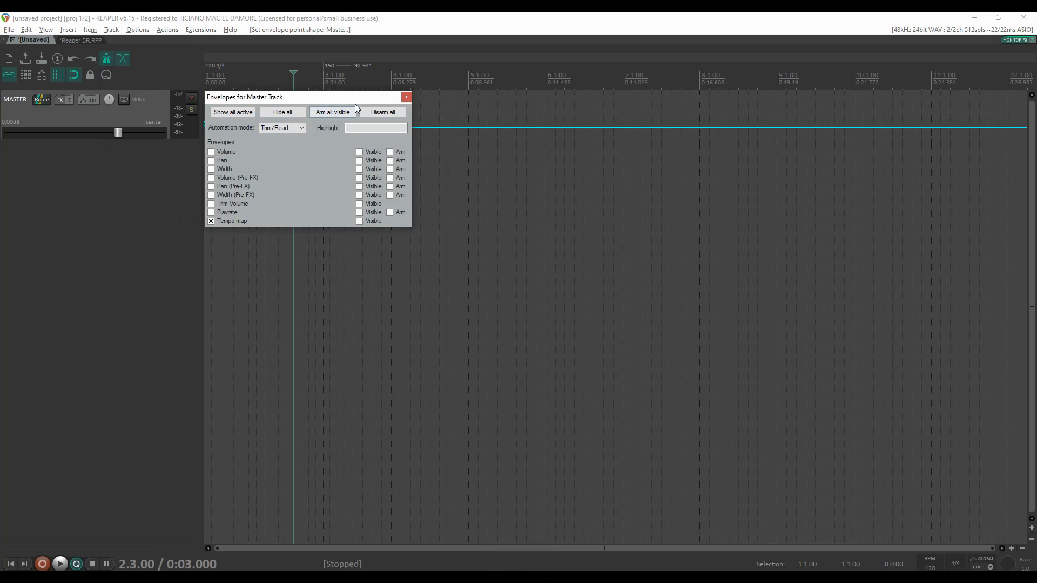
left_click(406, 97)
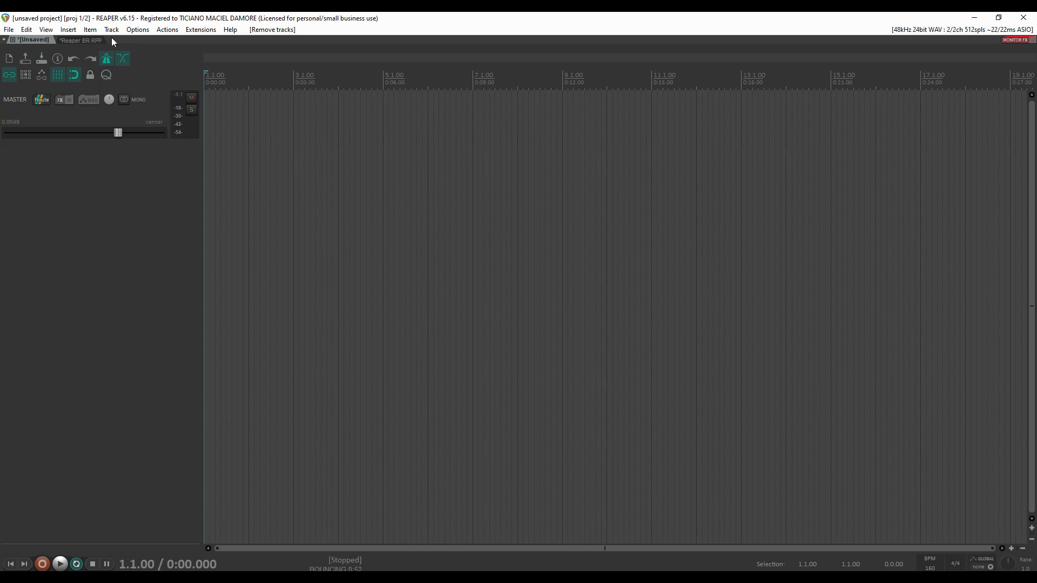
Insert a click source at the project start and disable the metronome
left_click(68, 30)
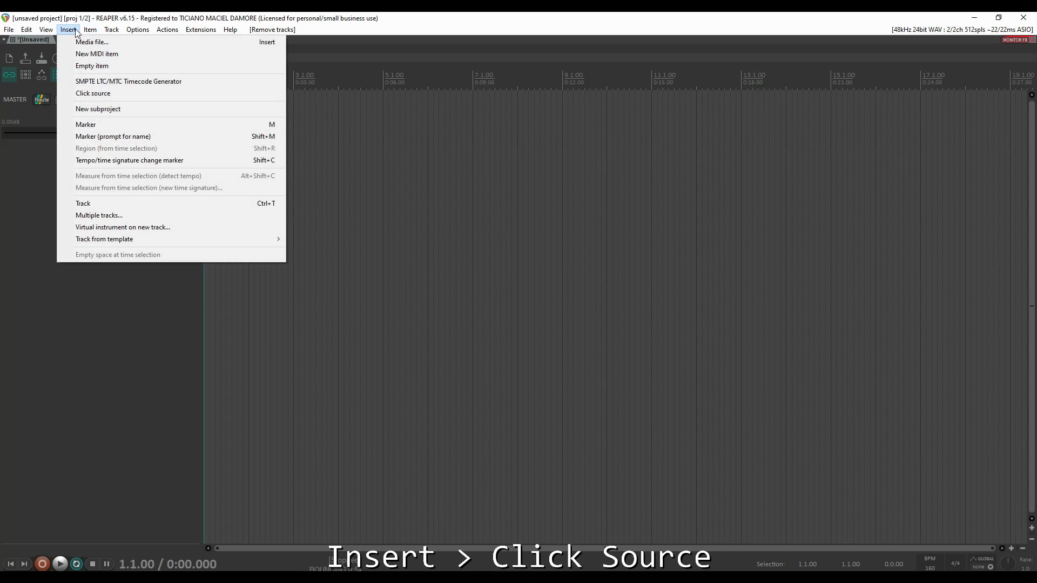
left_click(81, 92)
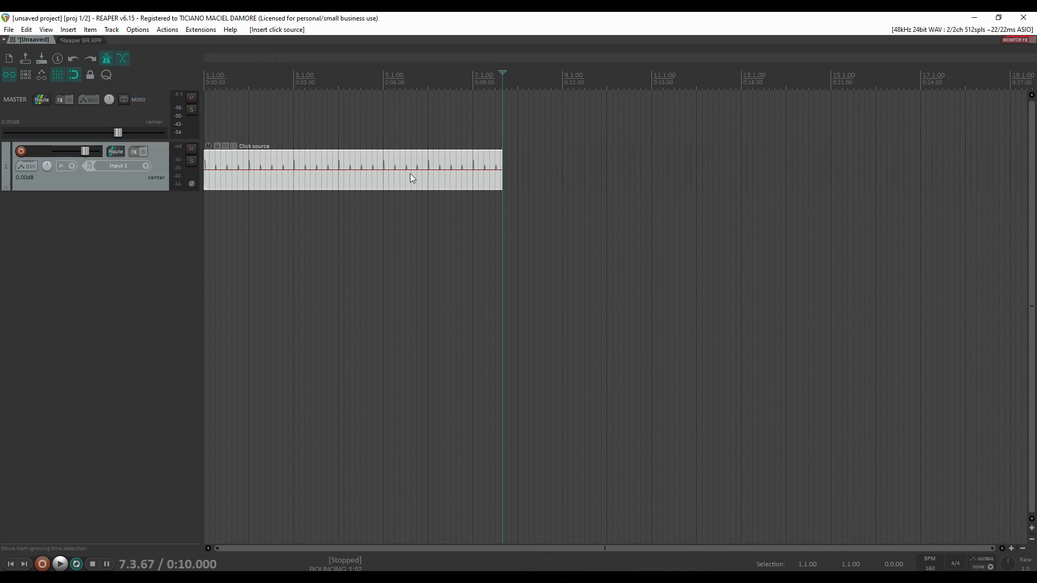
left_click(107, 60)
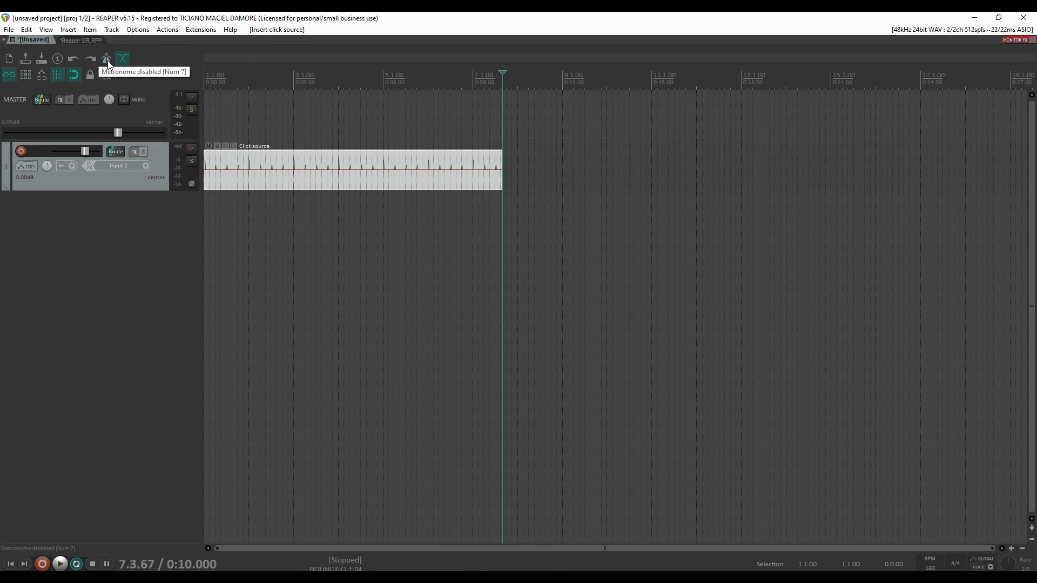
Play the click source item from 2.1.00 to hear it, and stop playback
left_click(248, 163)
key("space")
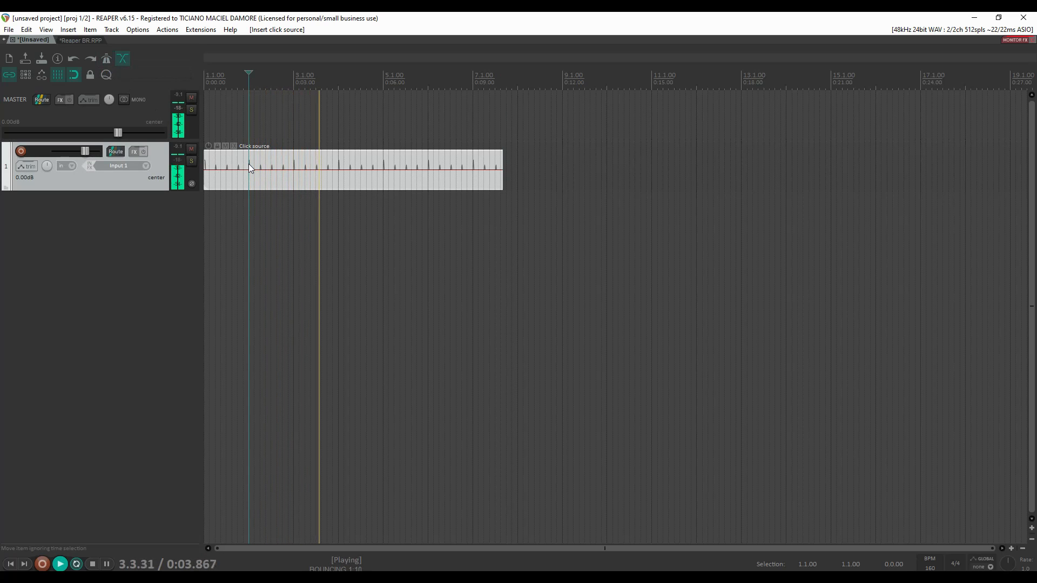
key("space")
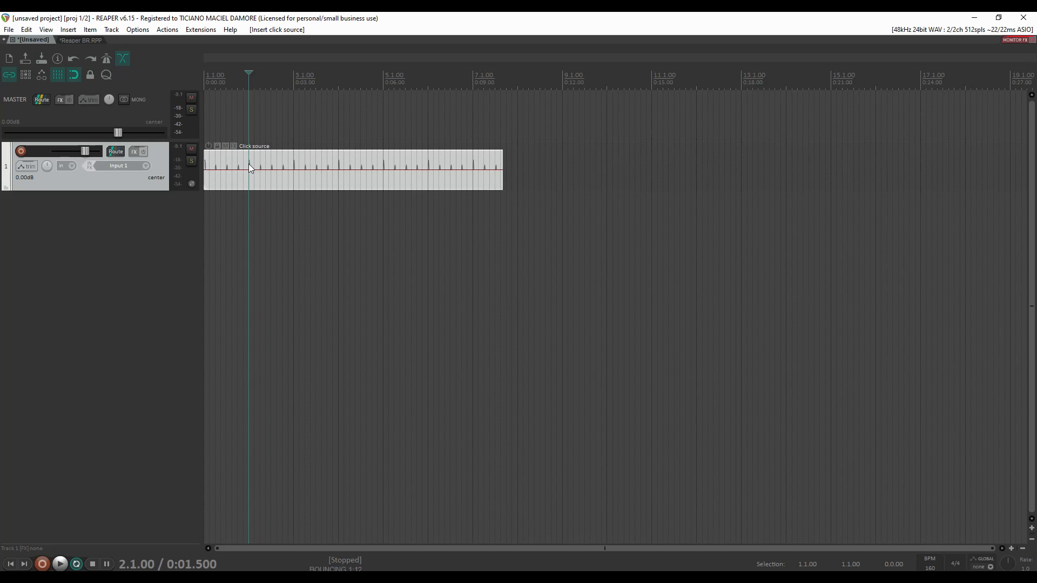
Split the click source item just before measure 4 (3.4.81) and again at 5.1.00
left_click(338, 181)
left_click(336, 181)
key("s")
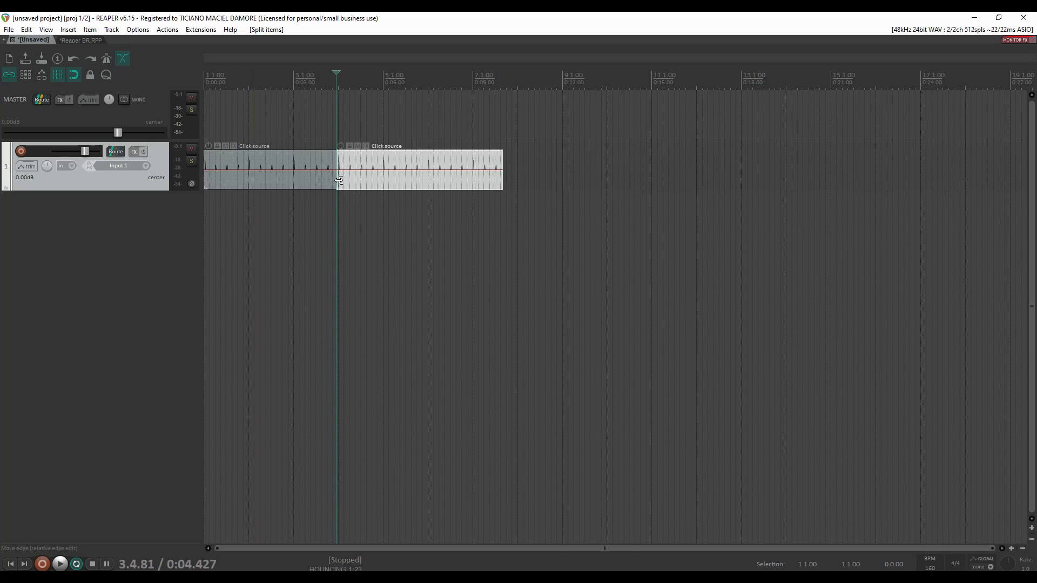
left_click(384, 177)
key("s")
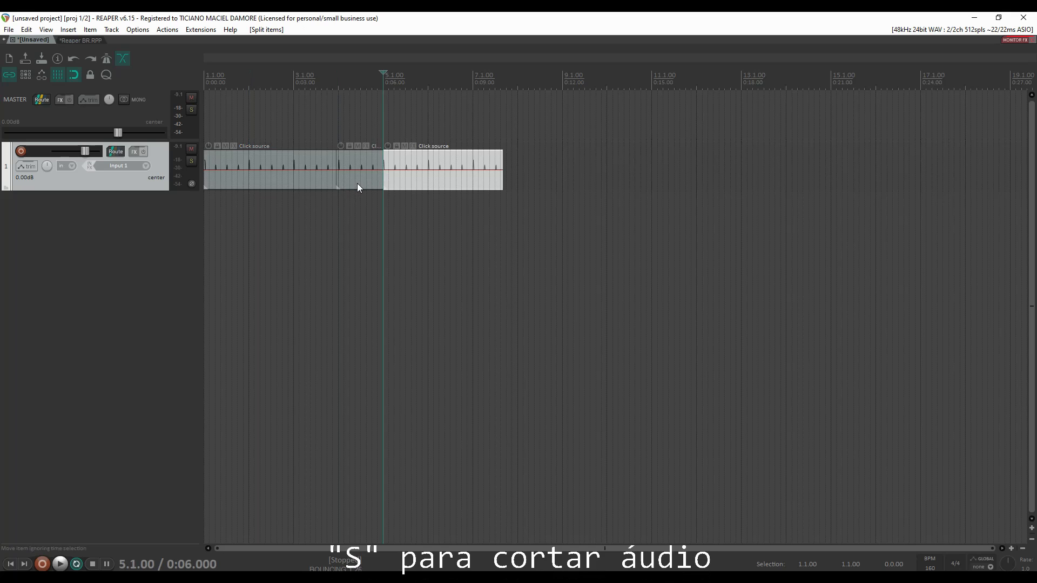
Try muting and deleting the middle click source segment, and undo the deletion
left_click(358, 183)
key("alt+m")
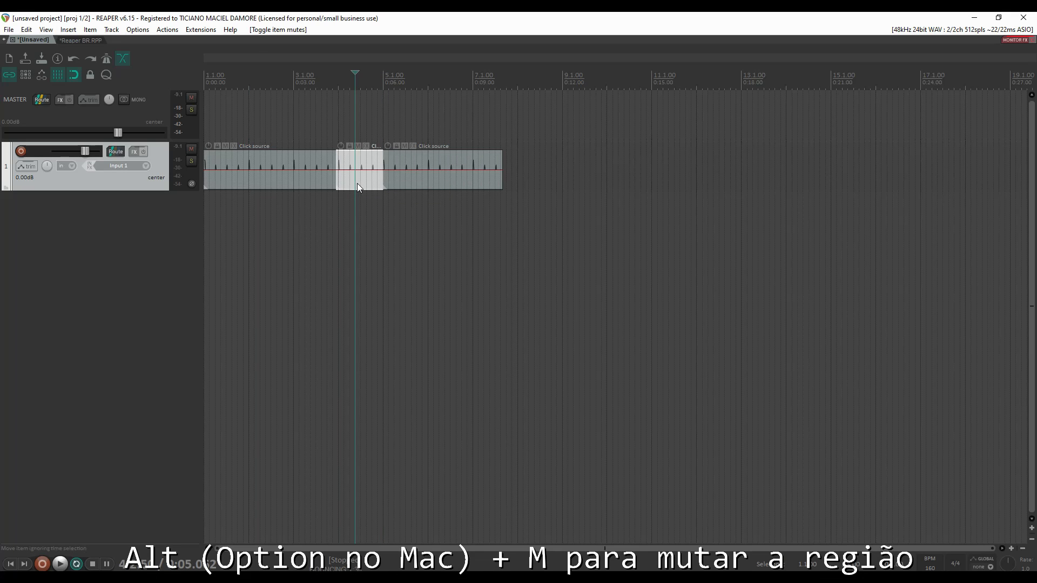
key("Delete")
key("ctrl+z")
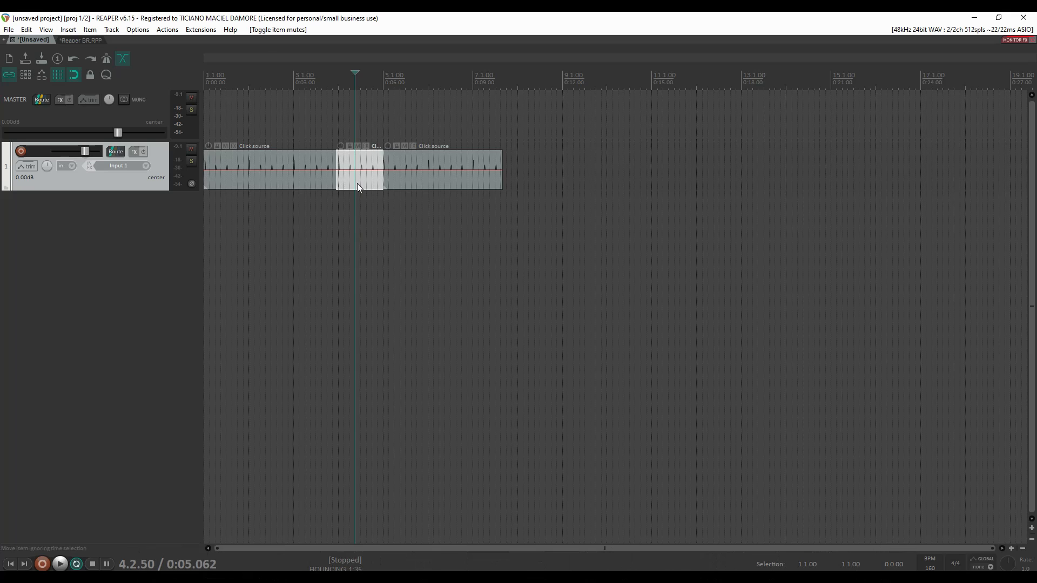
Lower the item volume of the middle click source segment and play across it from 3.2.50
left_click_drag(370, 170, 370, 182)
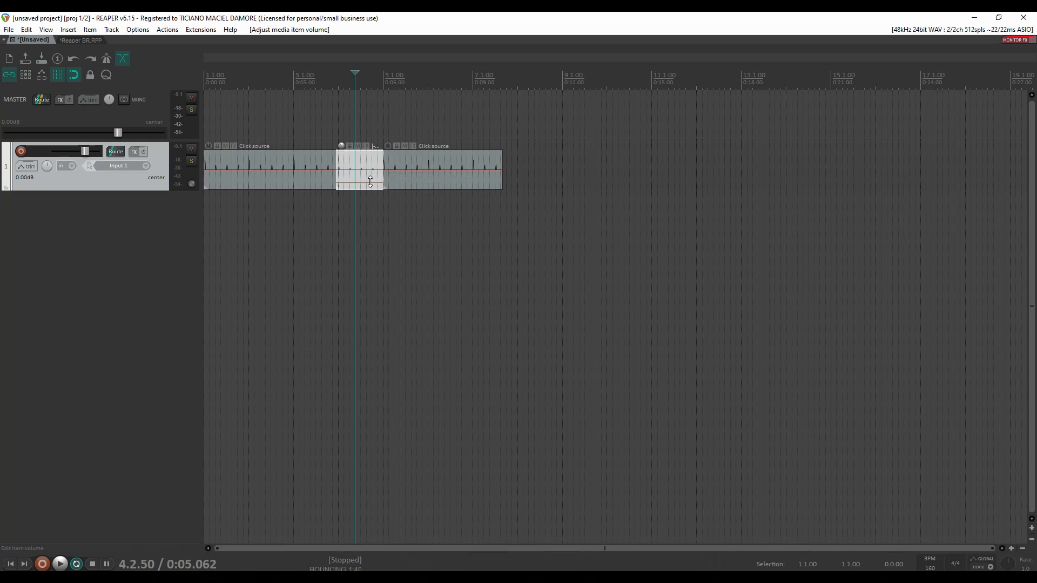
left_click(309, 163)
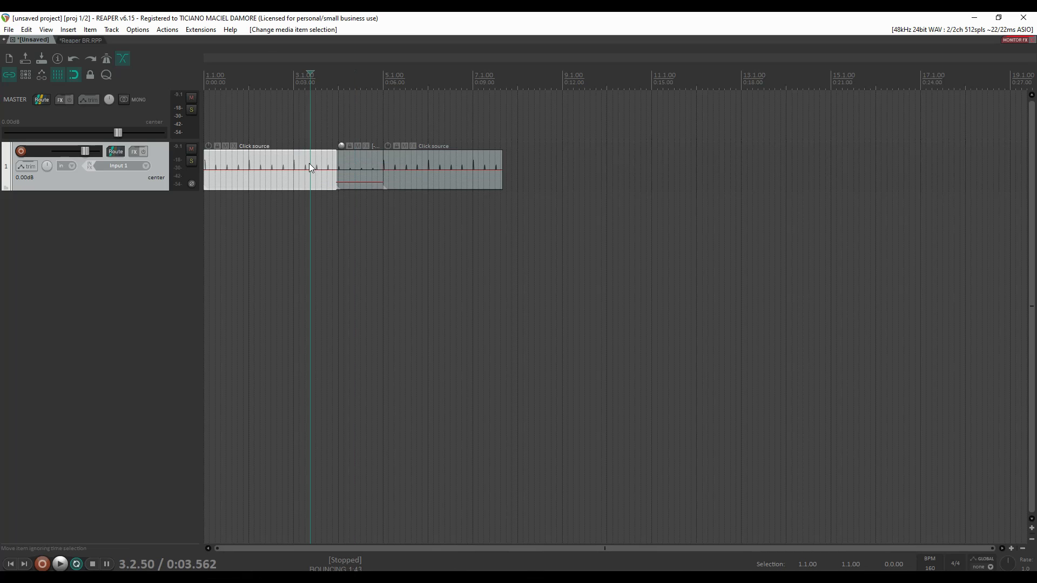
key("space")
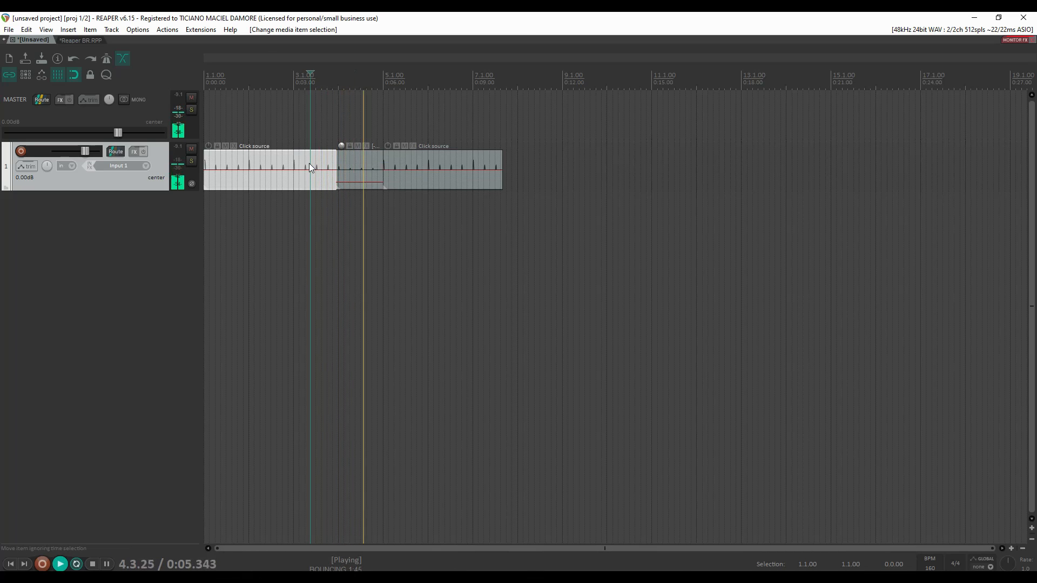
key("space")
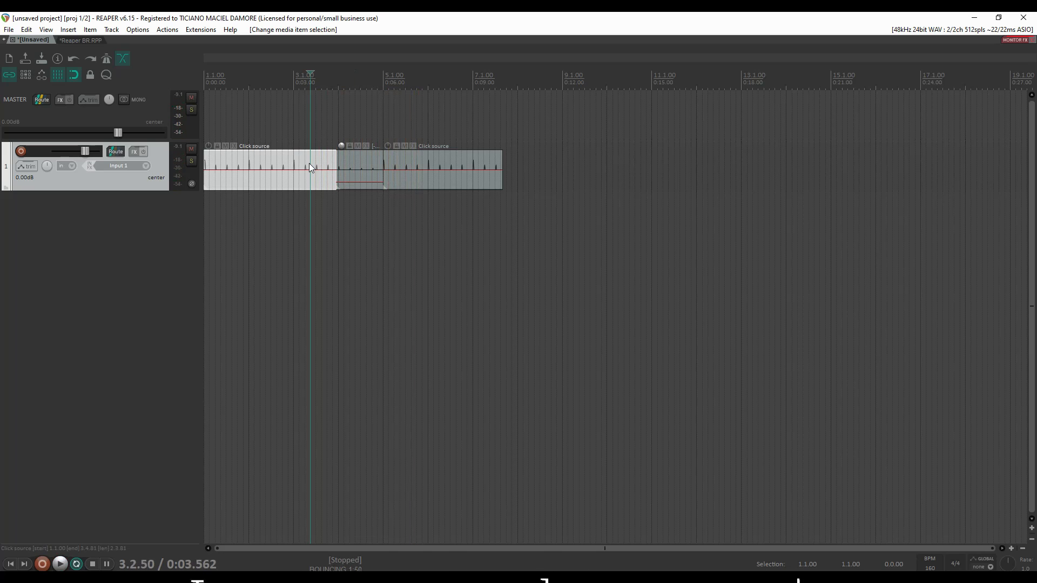